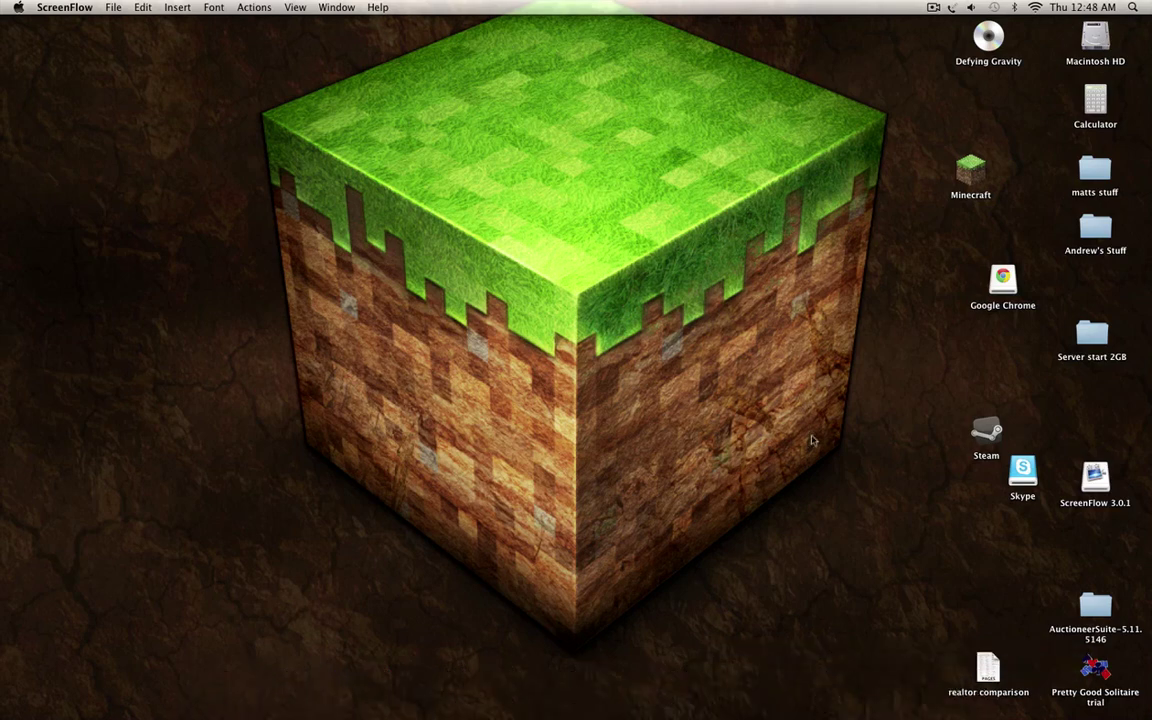
# Restore the minimized Safari window showing the Risugami's Mods Minecraft Forum topic from the Dock.
pyautogui.click(898, 690)
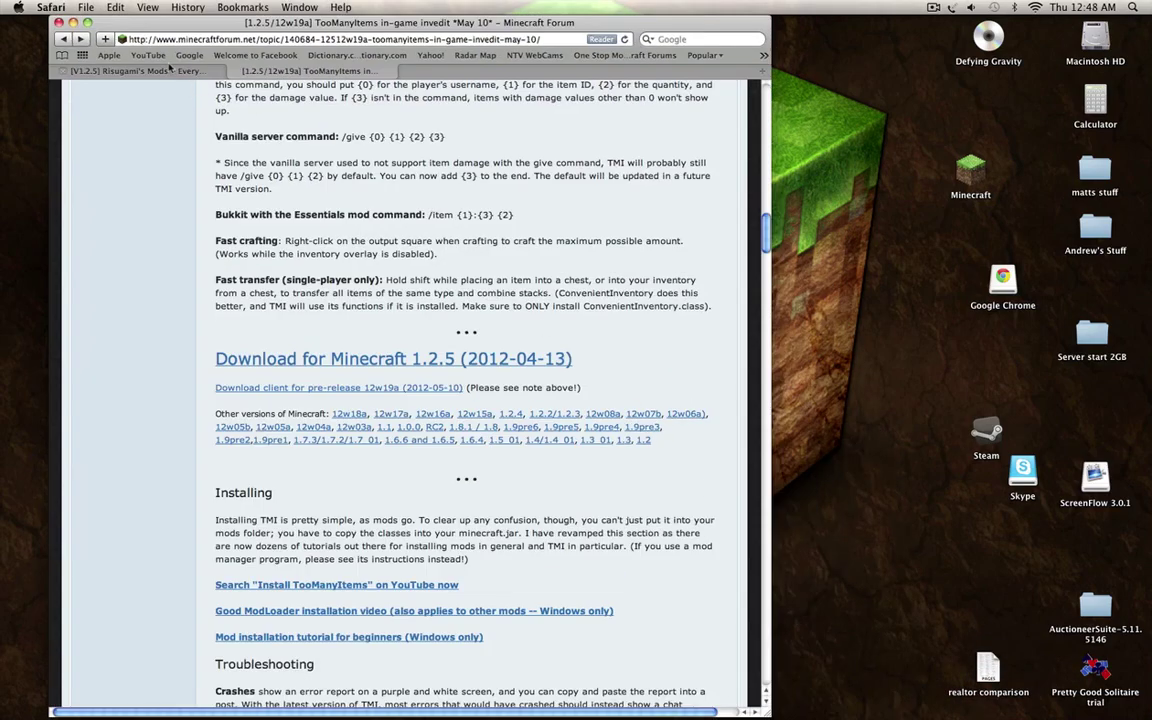
# Scroll through the Risugami's Mods forum thread.
pyautogui.click(170, 69)
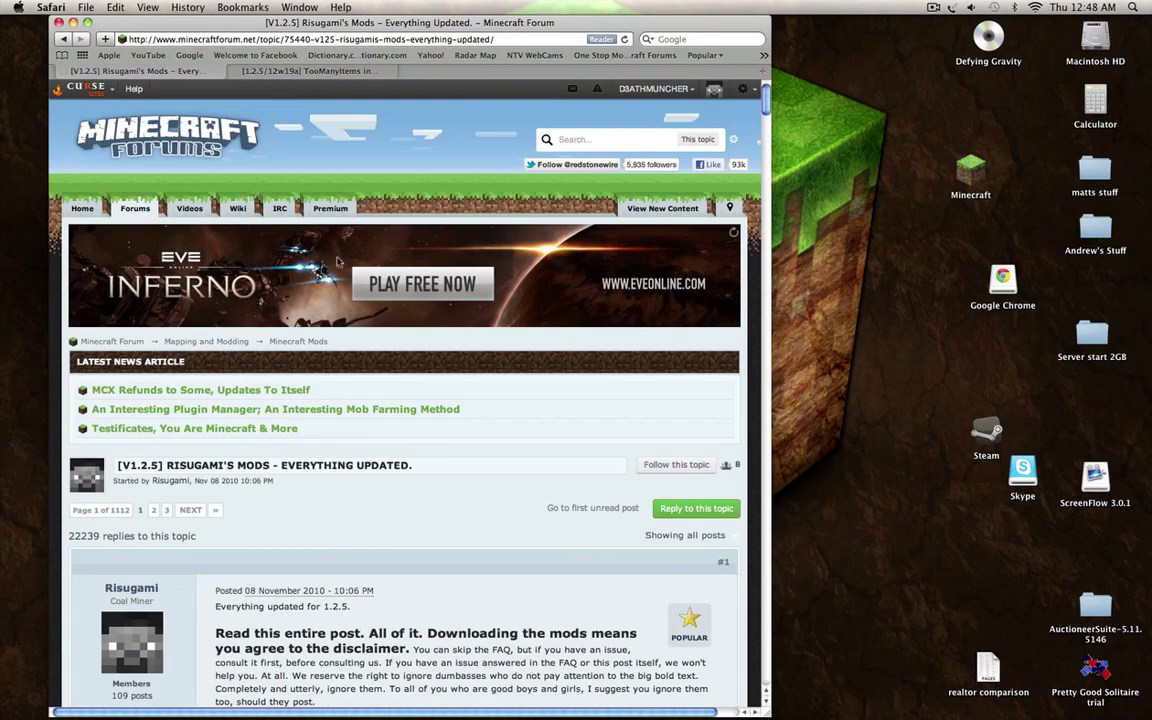
pyautogui.scroll(-3, 410, 393)
pyautogui.scroll(3, 410, 393)
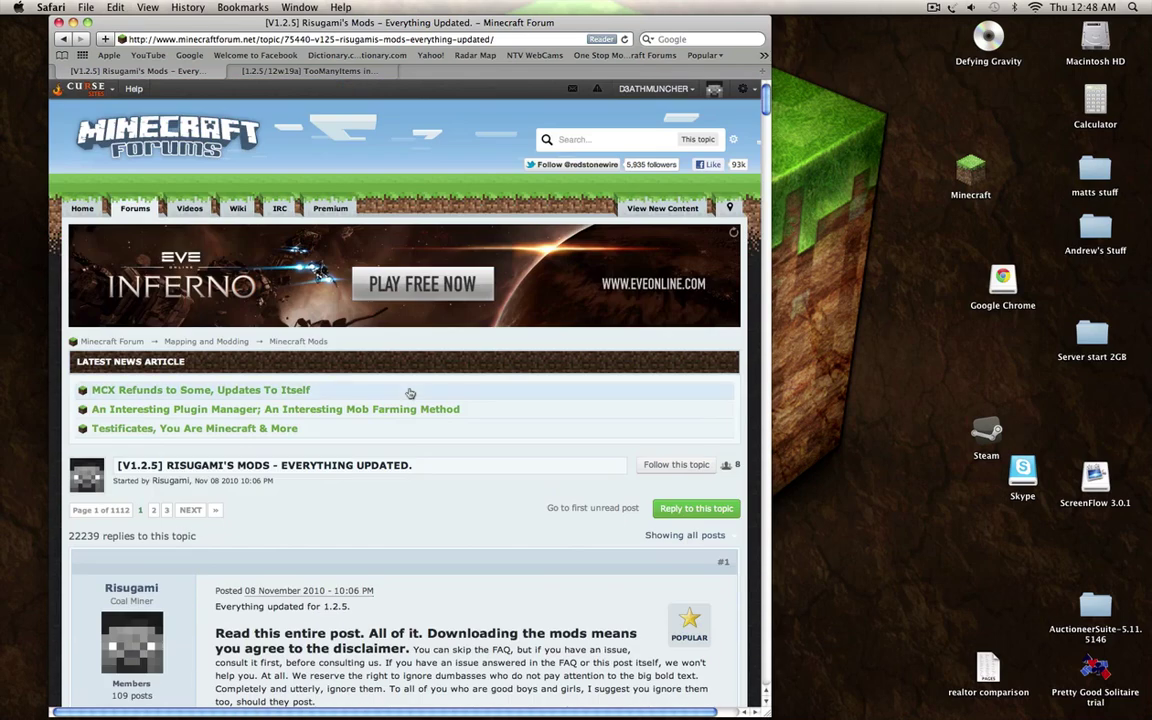
pyautogui.scroll(-15, 435, 478)
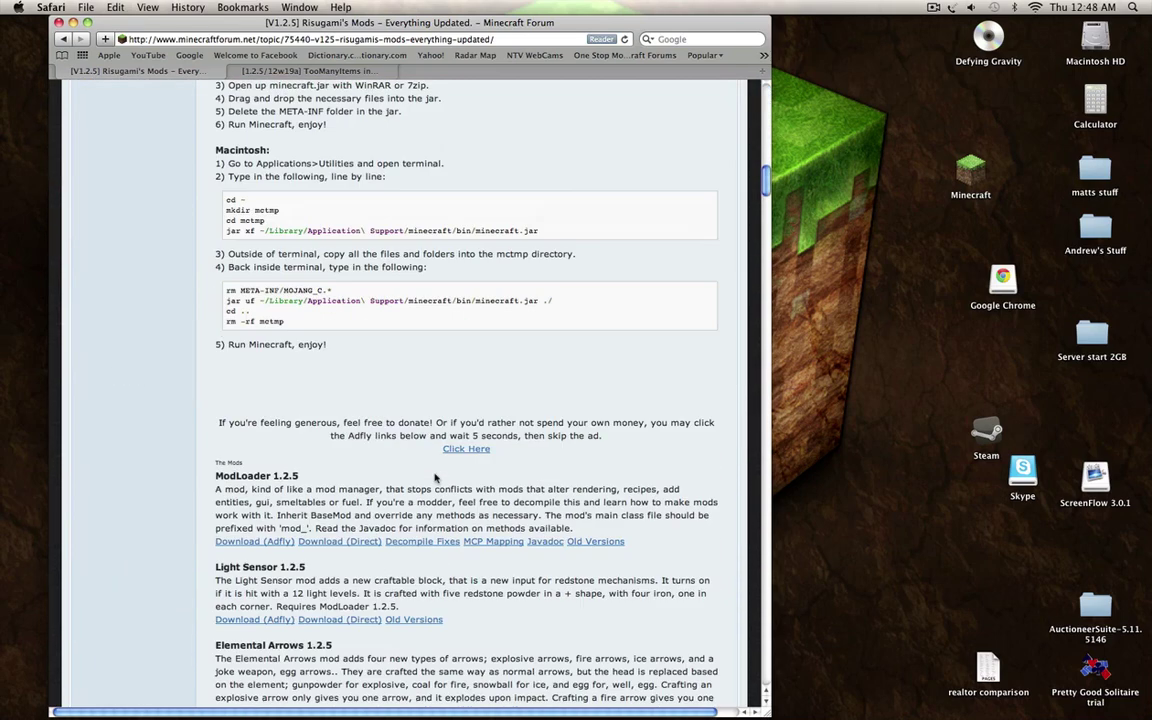
pyautogui.scroll(15, 284, 234)
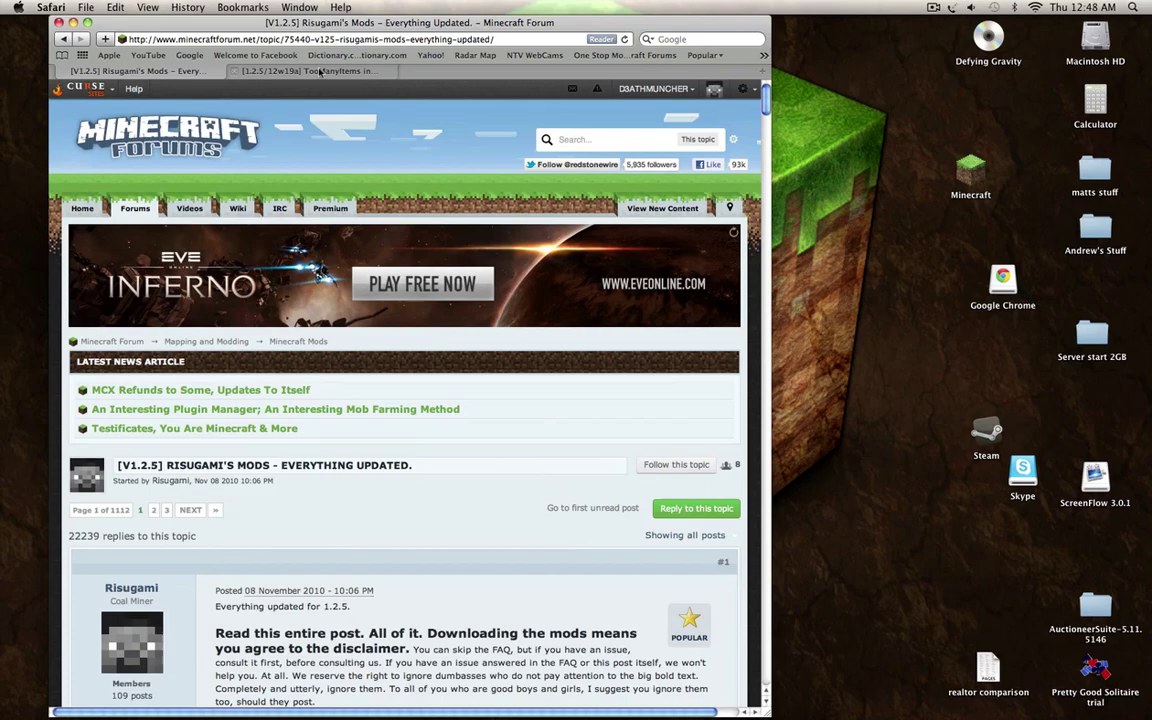
# Read through the TooManyItems forum thread, then minimize Safari to reveal the desktop.
pyautogui.click(320, 72)
pyautogui.scroll(10, 405, 400)
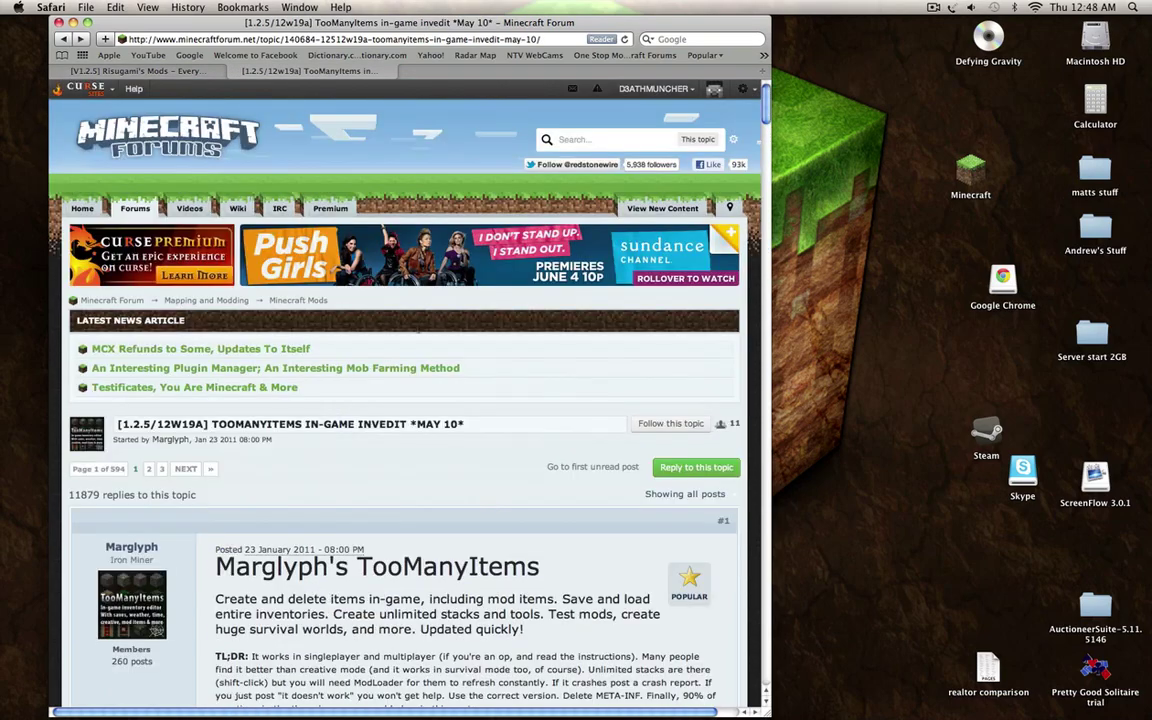
pyautogui.scroll(-10, 418, 328)
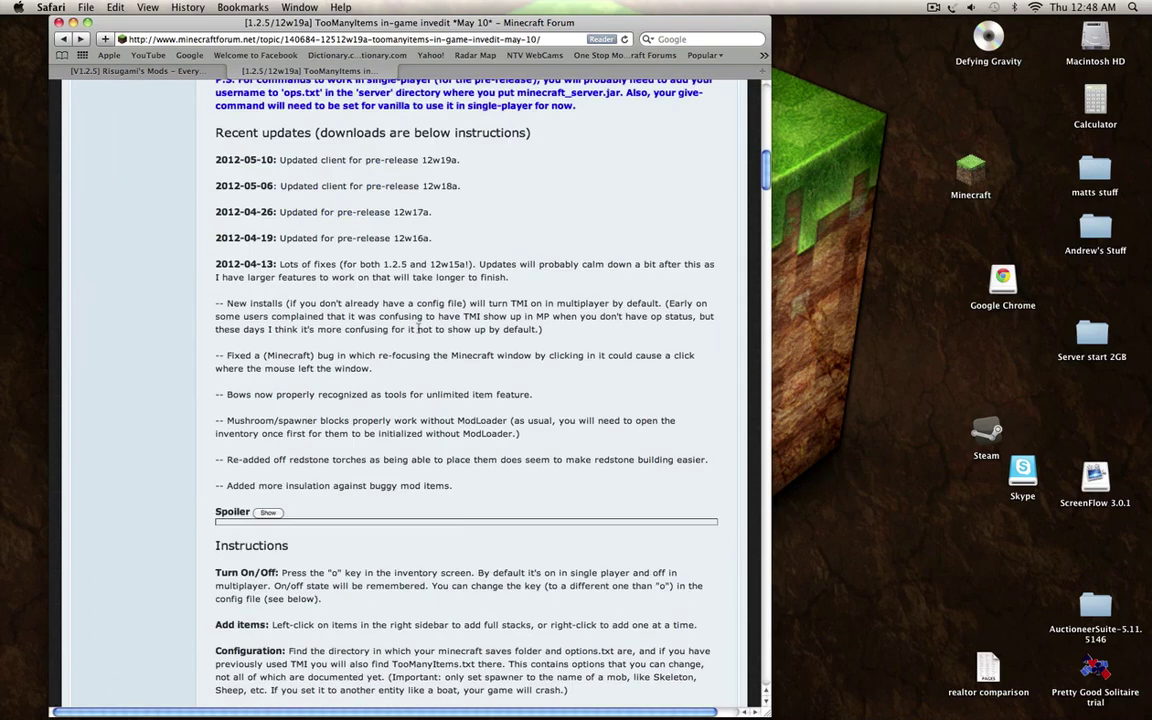
pyautogui.scroll(10, 417, 330)
pyautogui.scroll(-10, 419, 328)
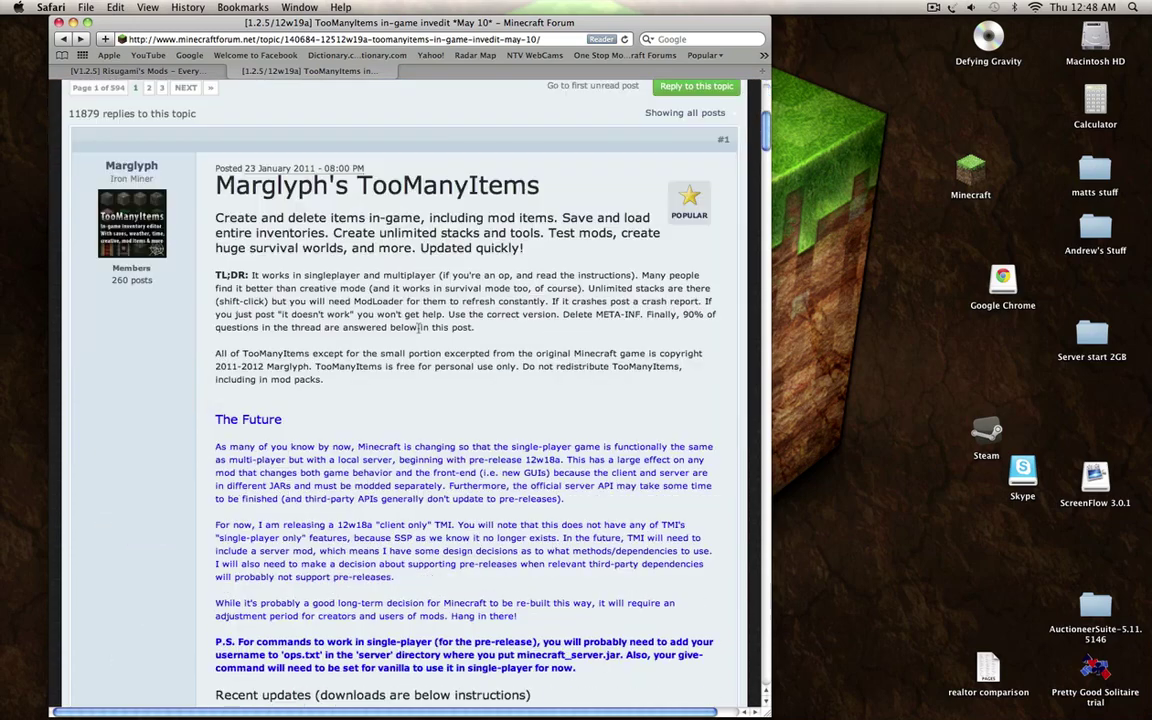
pyautogui.scroll(-10, 419, 328)
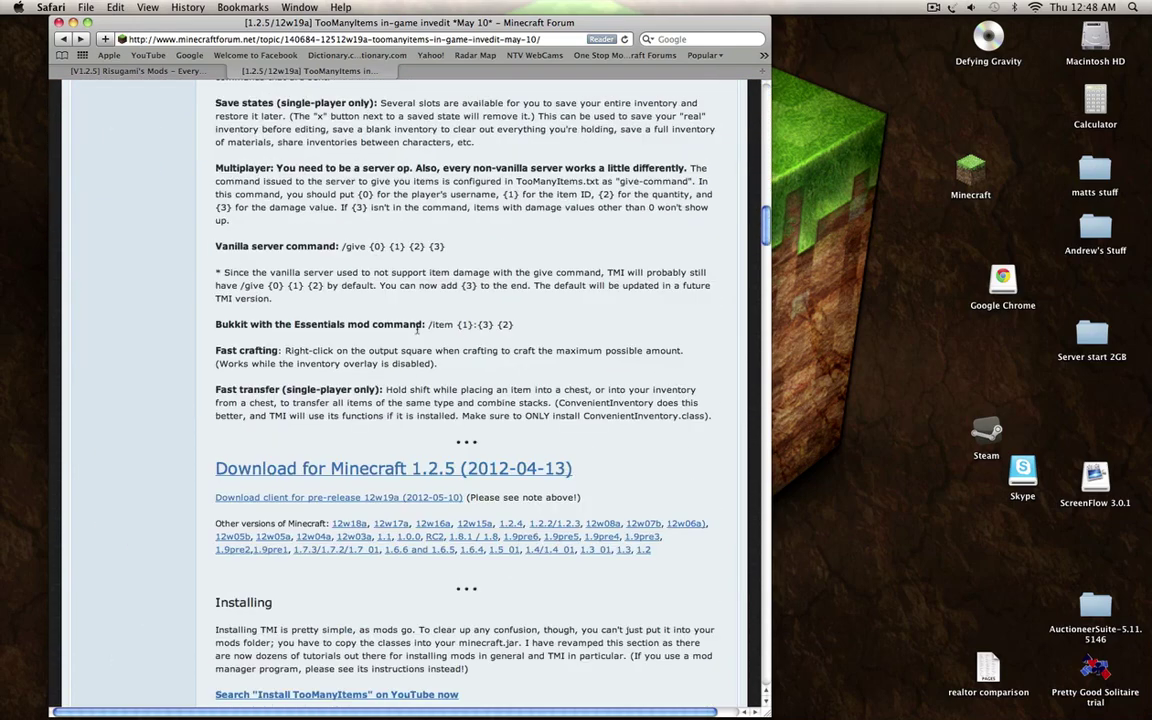
pyautogui.scroll(4, 409, 353)
pyautogui.scroll(15, 409, 353)
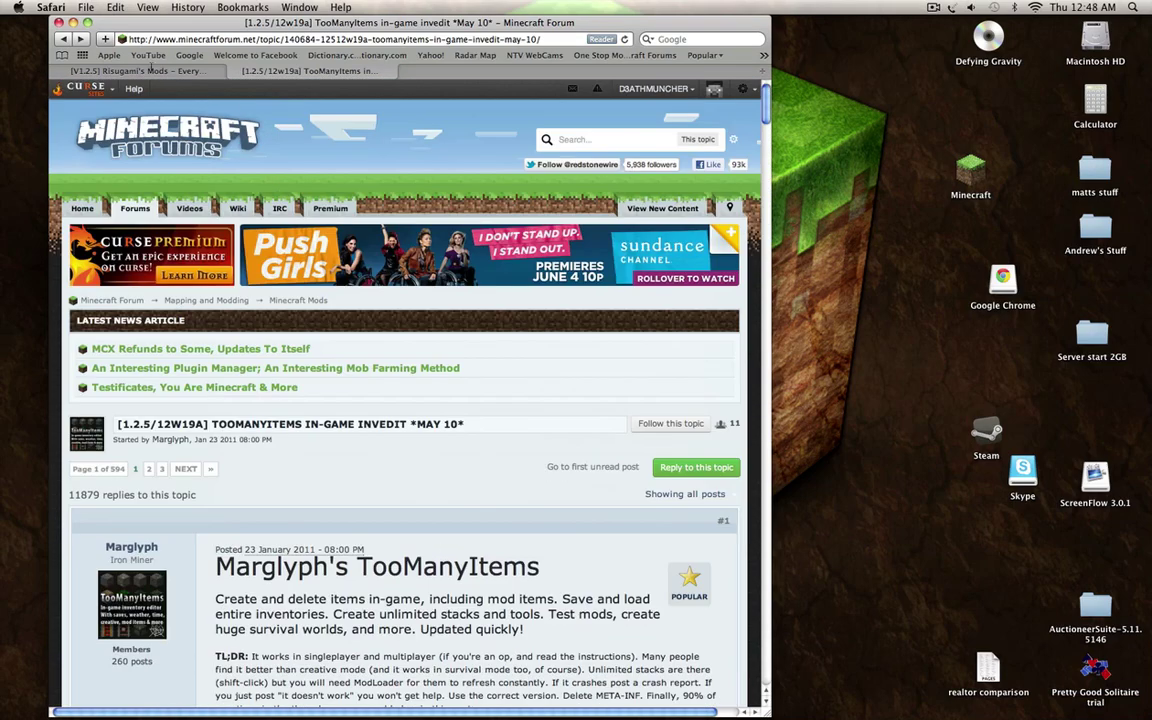
pyautogui.click(73, 22)
# Move ModLoader.zip and TooManyItems2012_04_13_1-1.2.5.zip from Downloads onto the desktop.
pyautogui.moveTo(461, 700)
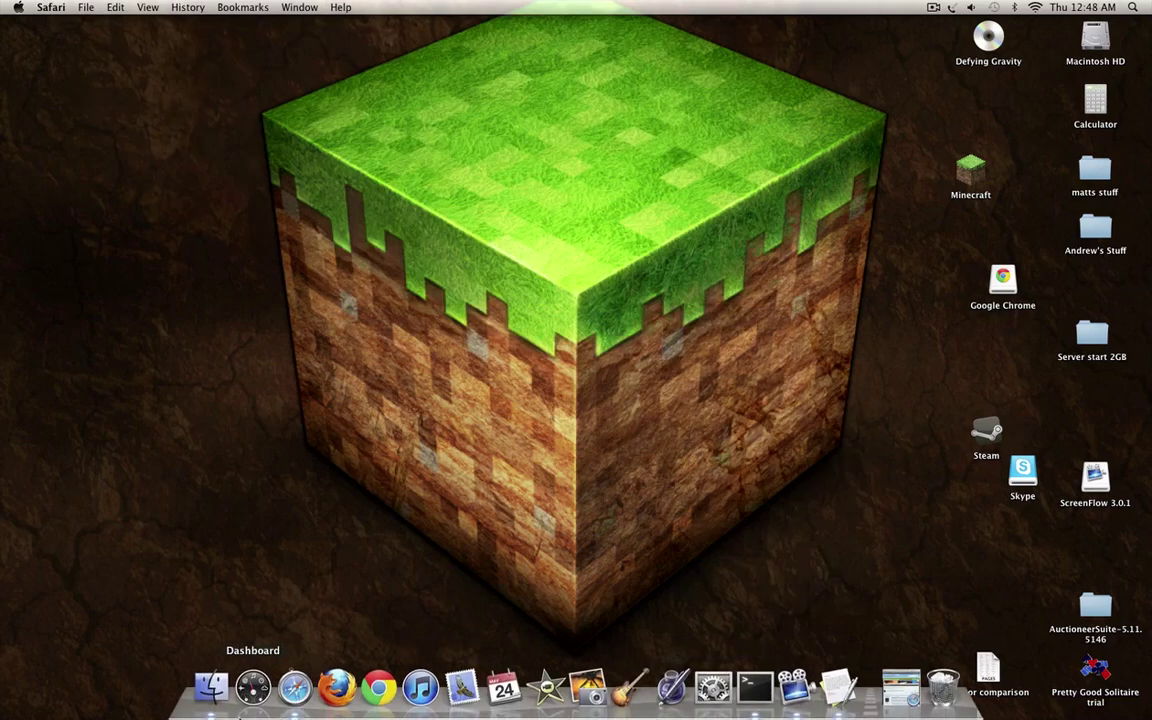
pyautogui.click(220, 702)
pyautogui.doubleClick(751, 85)
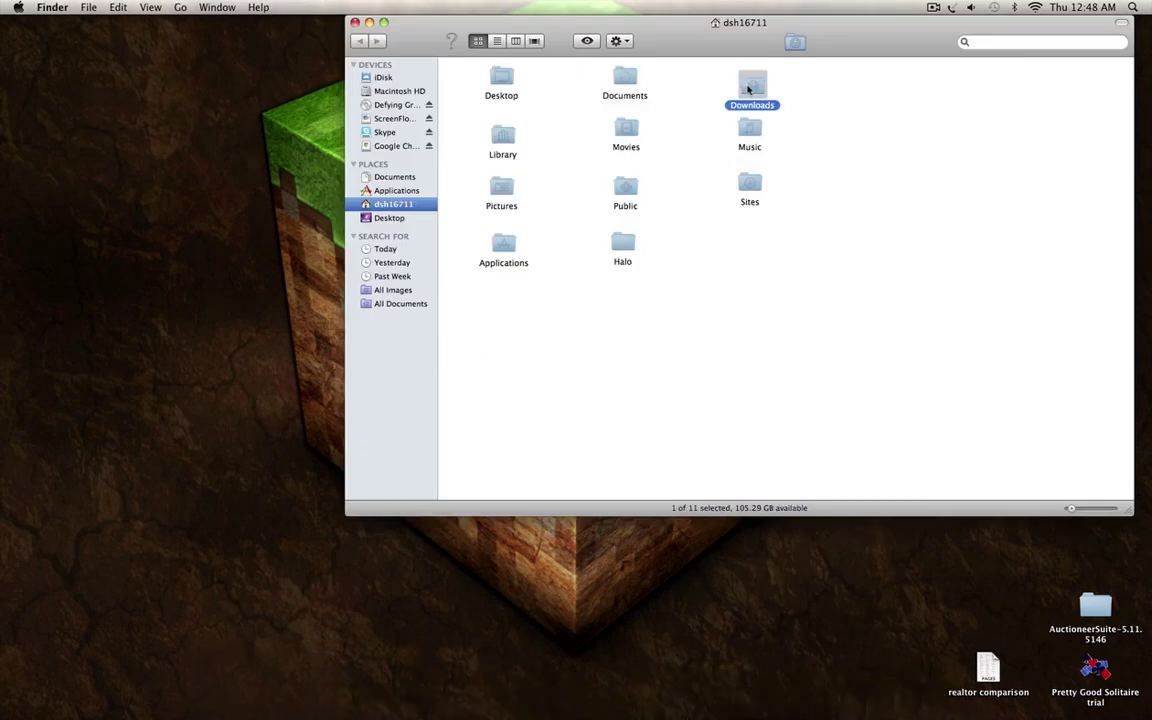
pyautogui.moveTo(465, 127); pyautogui.dragTo(732, 82)
pyautogui.moveTo(630, 110)
pyautogui.mouseDown()
pyautogui.moveTo(245, 118)
pyautogui.moveTo(265, 110)
pyautogui.mouseUp()
# Close the Downloads window and unzip both the ModLoader and TooManyItems archives.
pyautogui.click(355, 22)
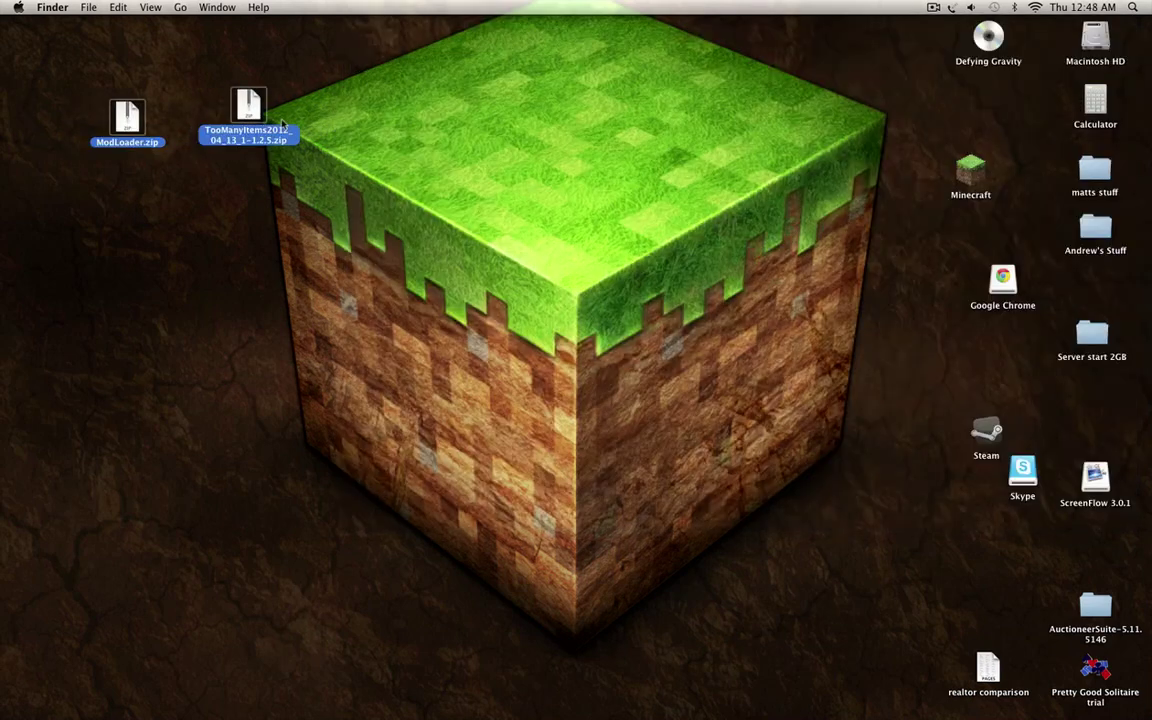
pyautogui.doubleClick(151, 142)
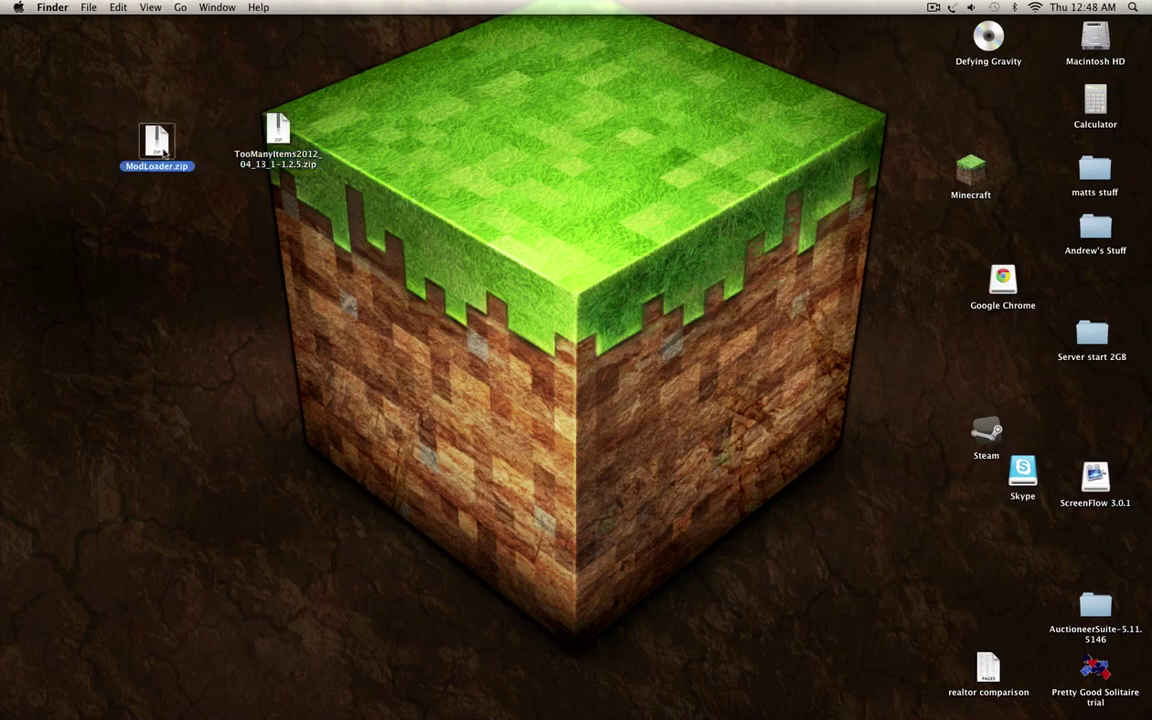
pyautogui.doubleClick(268, 135)
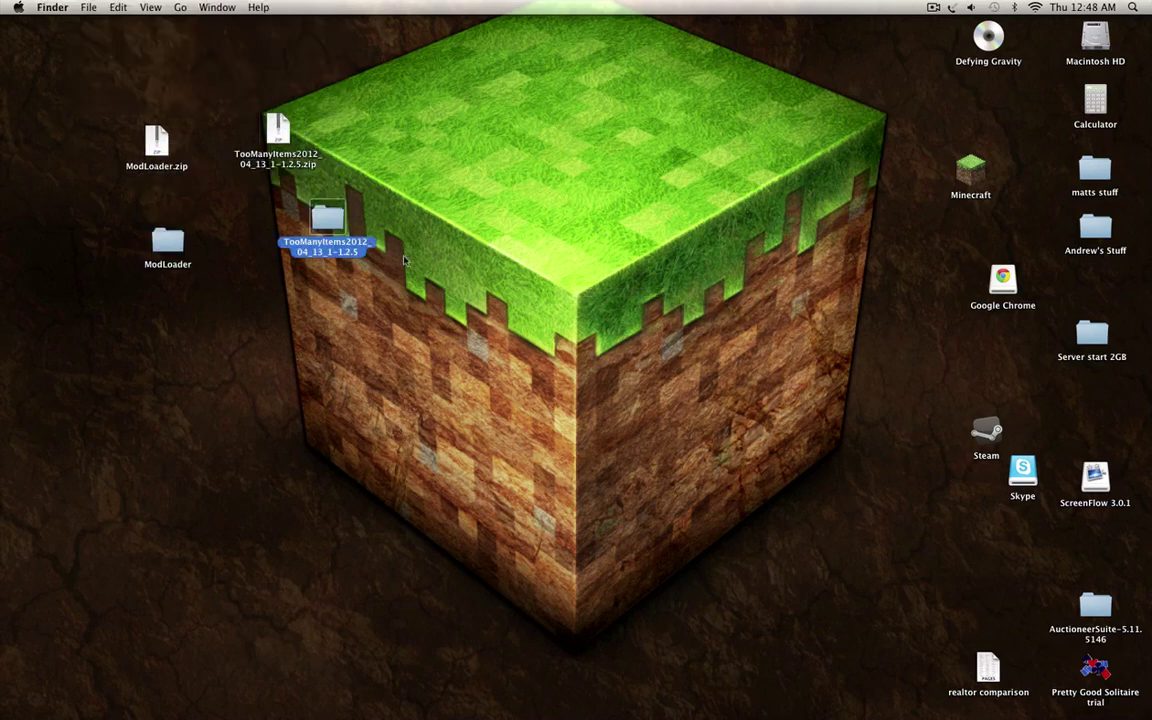
# Trash the bin folder from Home > Library > Application Support > minecraft, then close the window.
pyautogui.moveTo(253, 690)
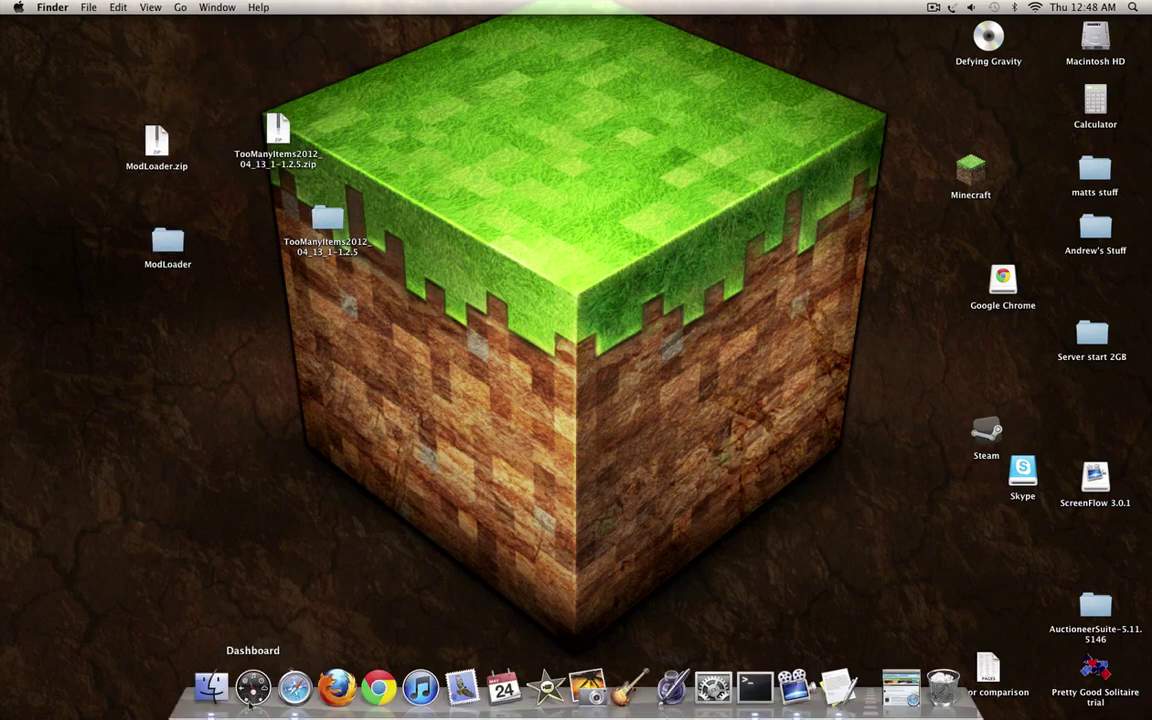
pyautogui.click(211, 686)
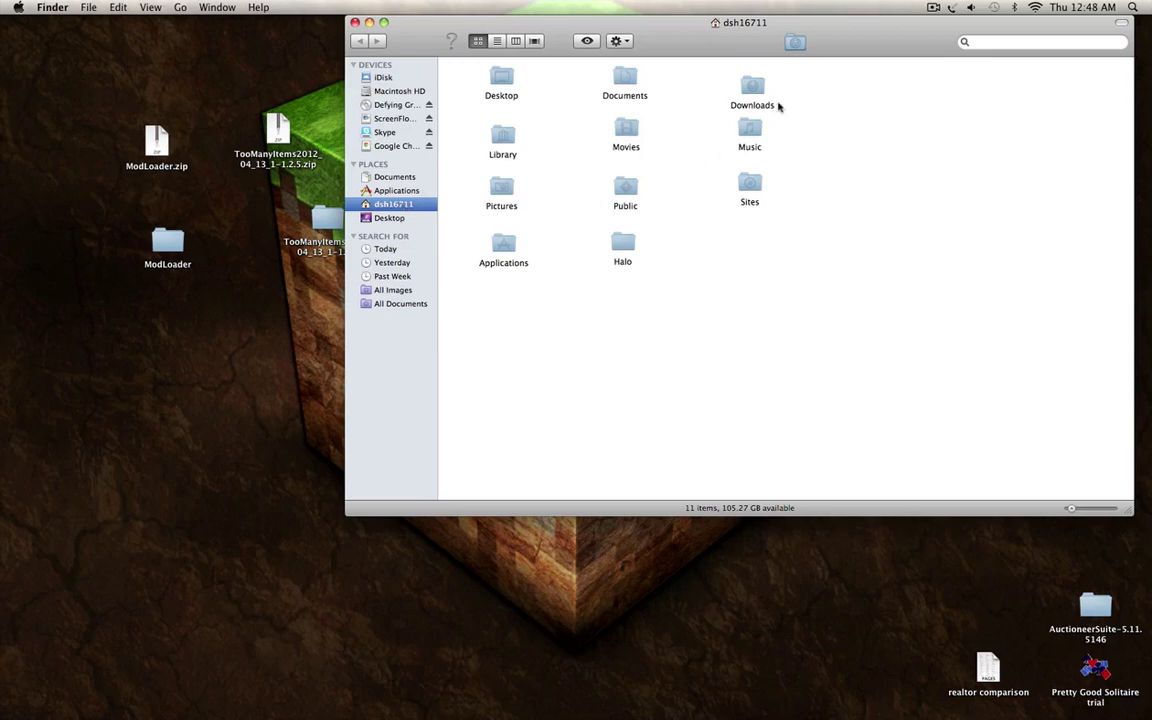
pyautogui.doubleClick(502, 140)
pyautogui.click(500, 91)
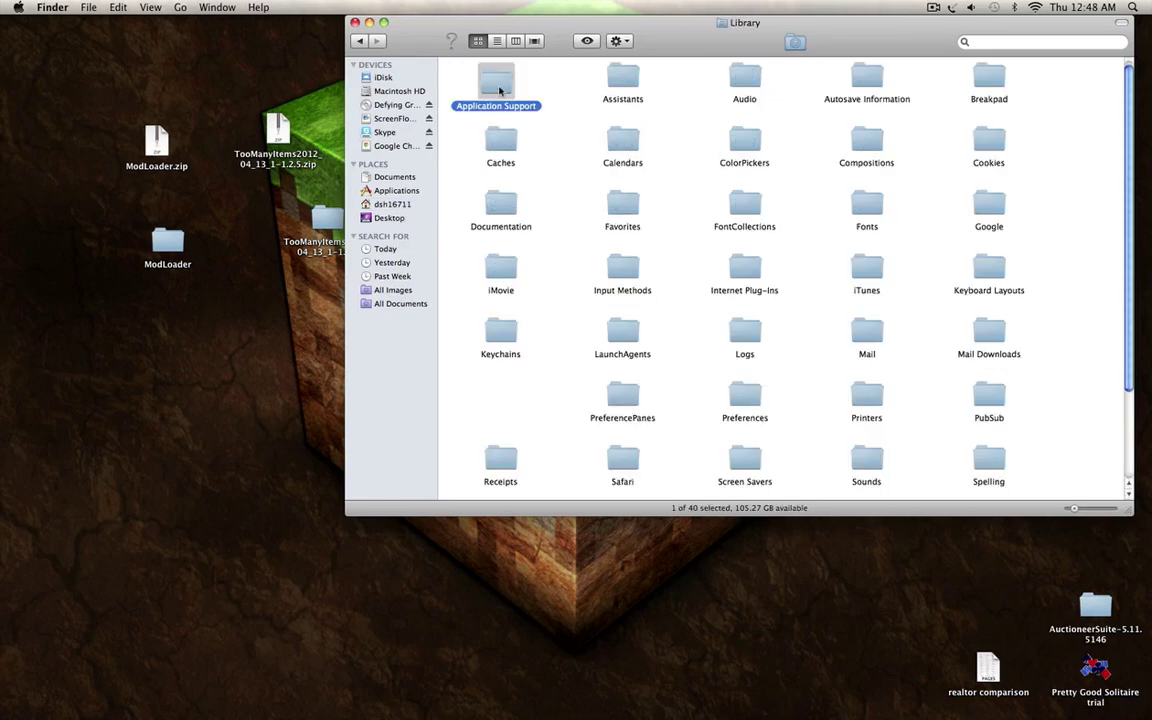
pyautogui.doubleClick(500, 91)
pyautogui.doubleClick(509, 94)
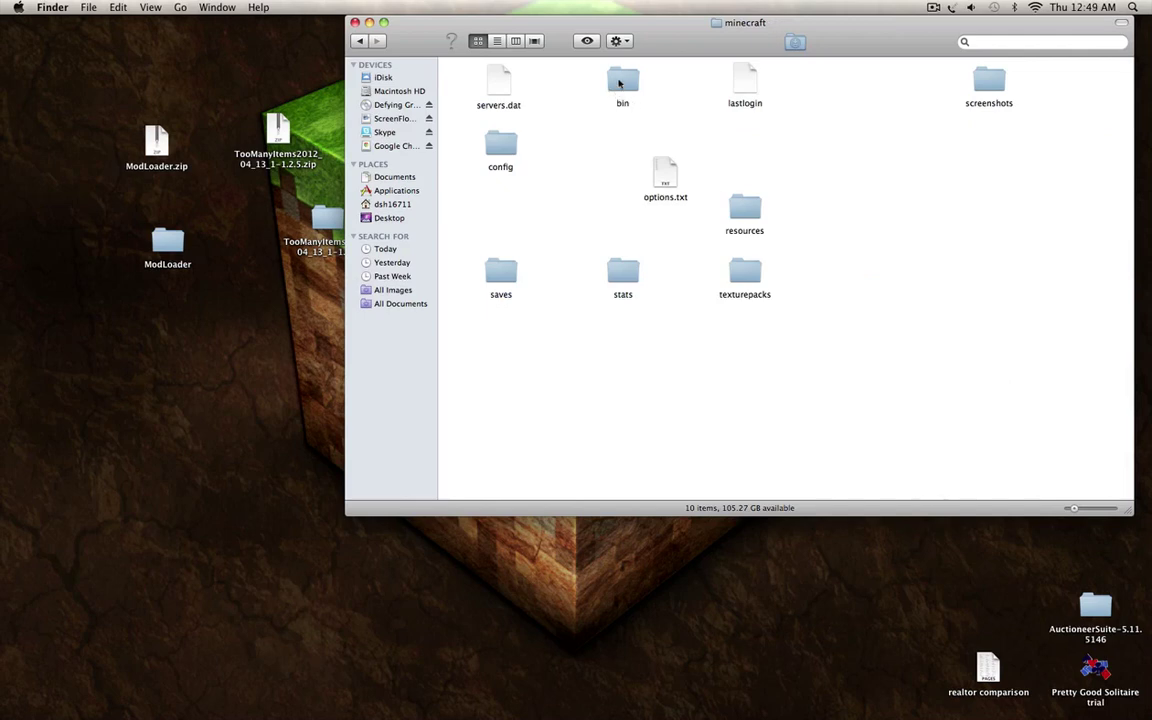
pyautogui.moveTo(619, 84)
pyautogui.mouseDown()
pyautogui.moveTo(700, 400)
pyautogui.moveTo(860, 690)
pyautogui.moveTo(941, 697)
pyautogui.mouseUp()
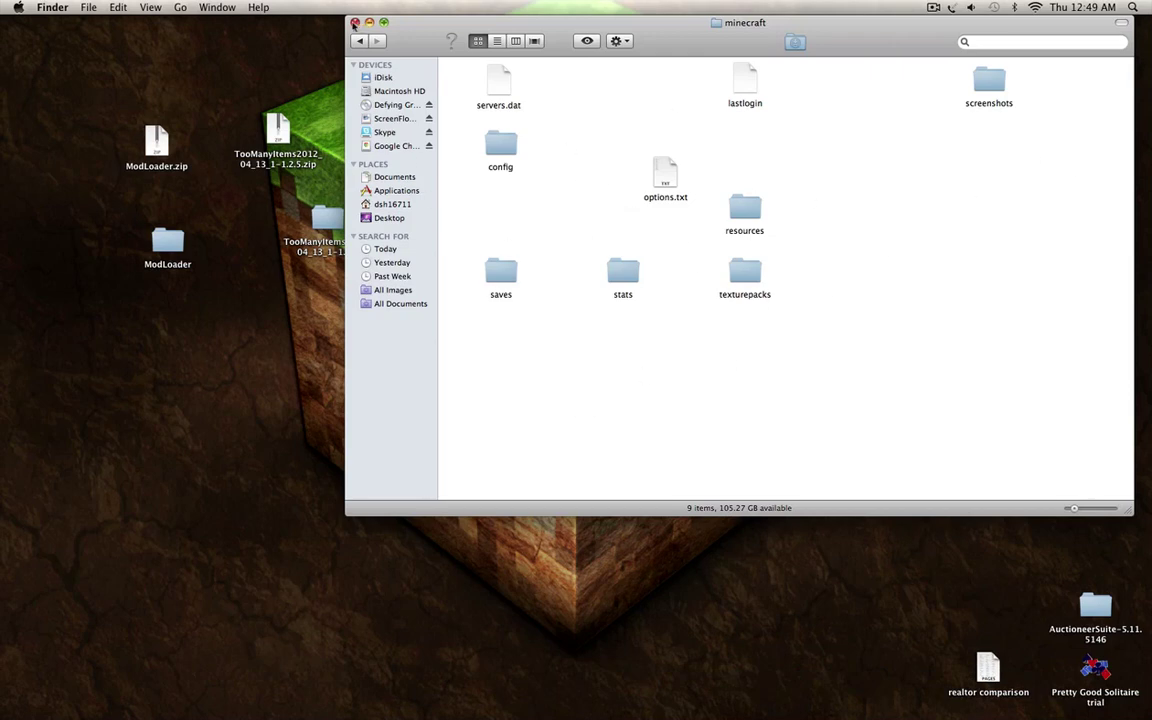
pyautogui.click(355, 22)
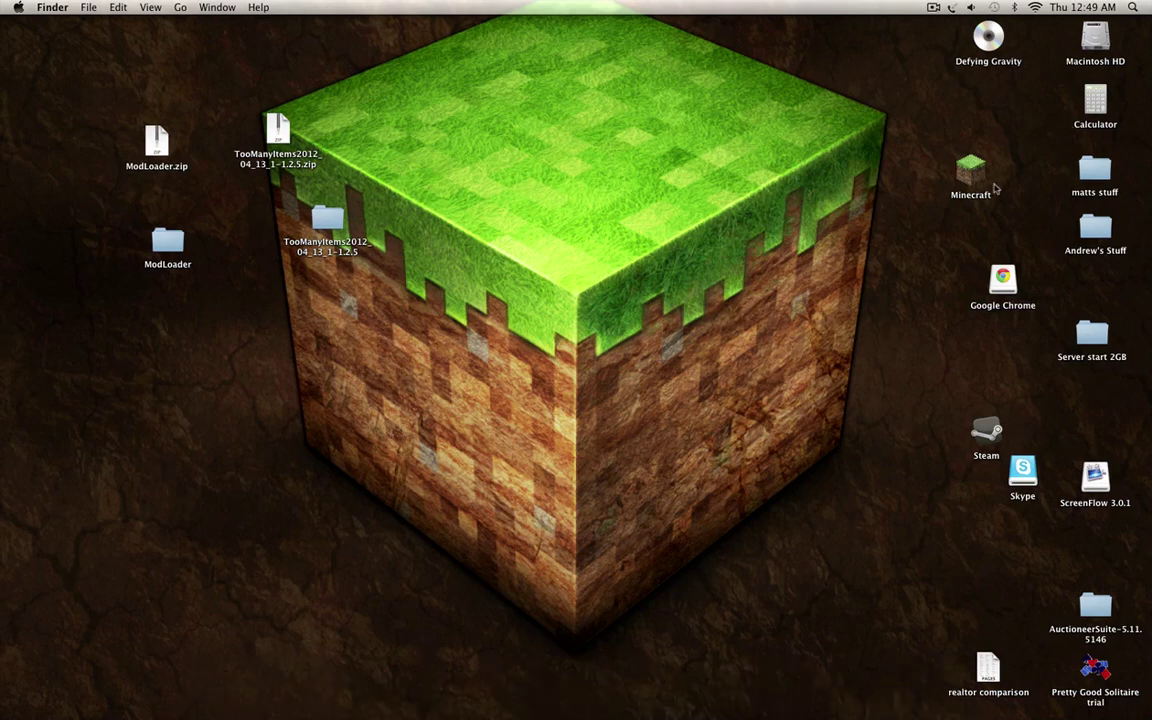
# Launch Minecraft from the desktop and log in so it re-downloads minecraft.jar and the game packages.
pyautogui.click(979, 176)
pyautogui.doubleClick(979, 176)
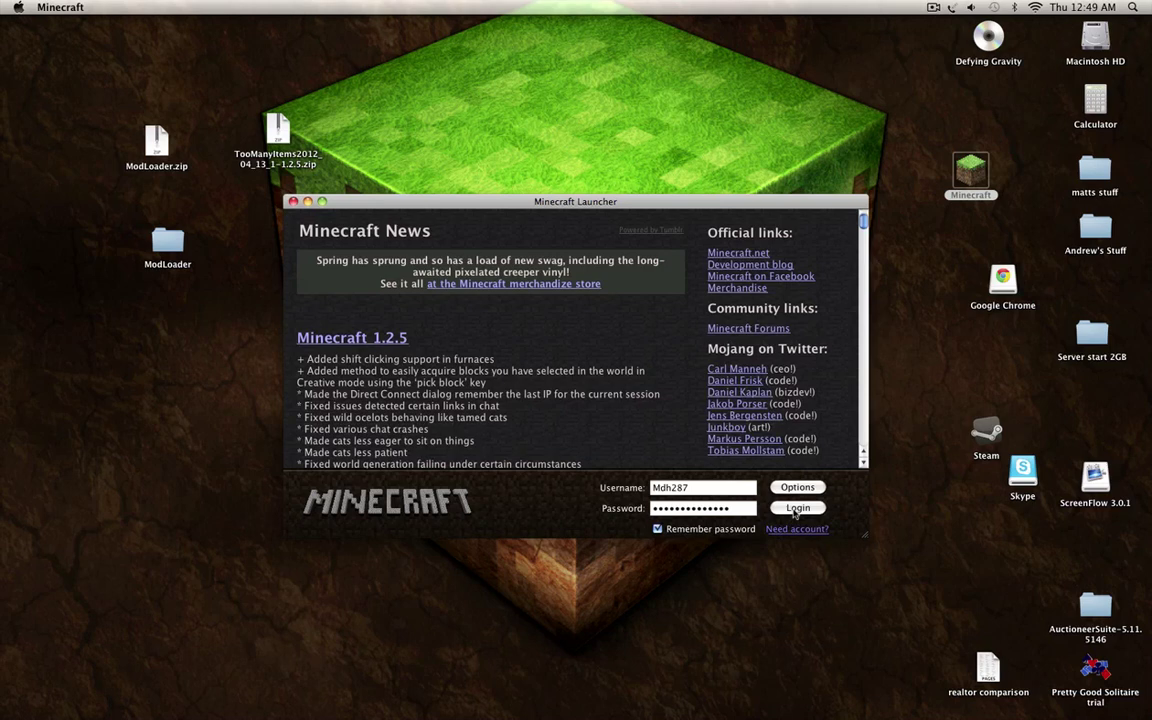
pyautogui.click(797, 508)
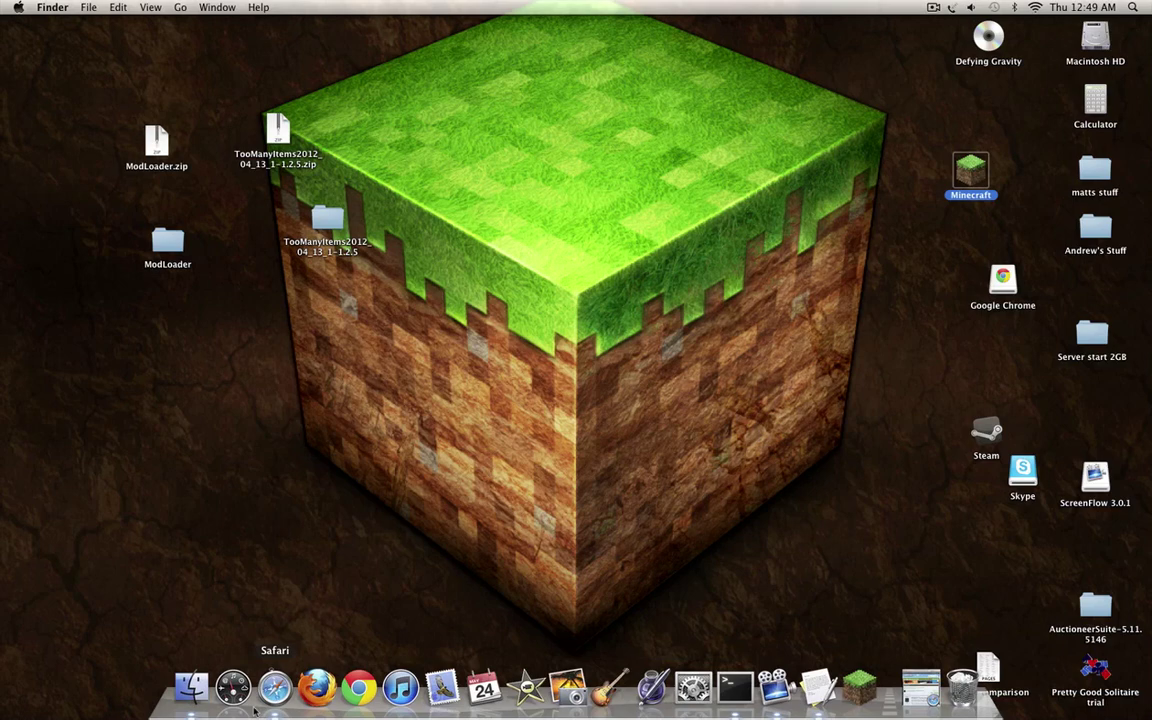
# Navigate to Library > Application Support > minecraft > bin and show minecraft.jar's Open With apps.
pyautogui.click(208, 690)
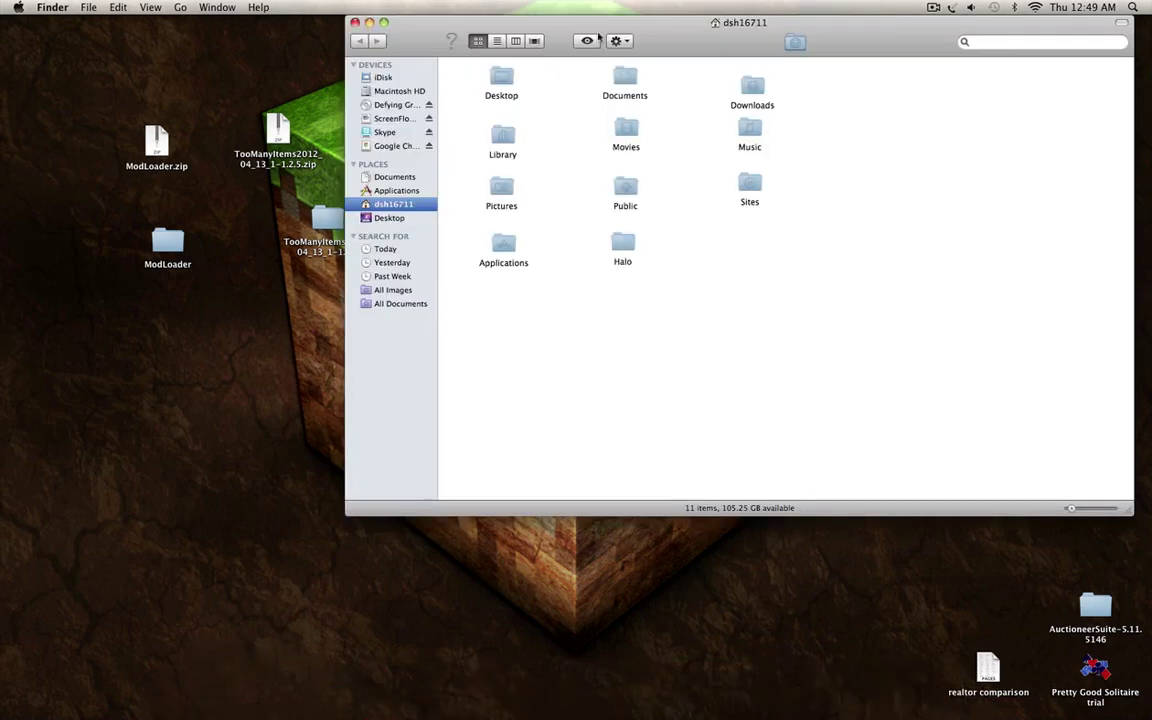
pyautogui.doubleClick(506, 139)
pyautogui.moveTo(517, 62); pyautogui.dragTo(520, 213)
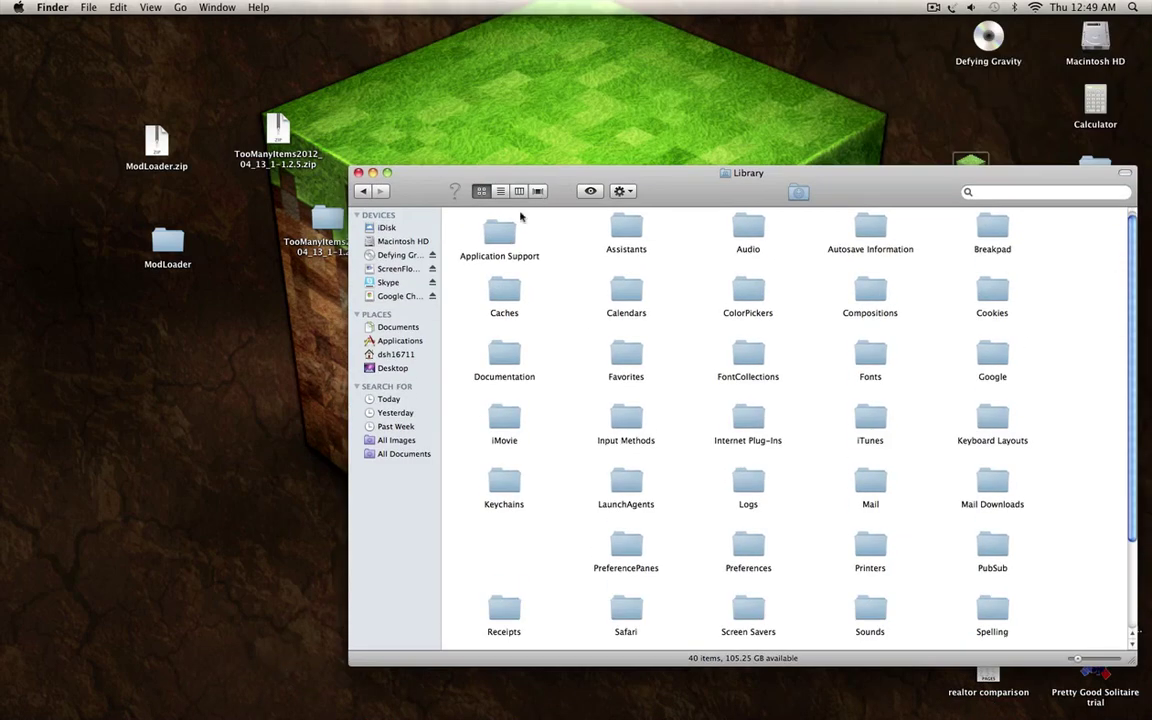
pyautogui.doubleClick(512, 226)
pyautogui.doubleClick(507, 250)
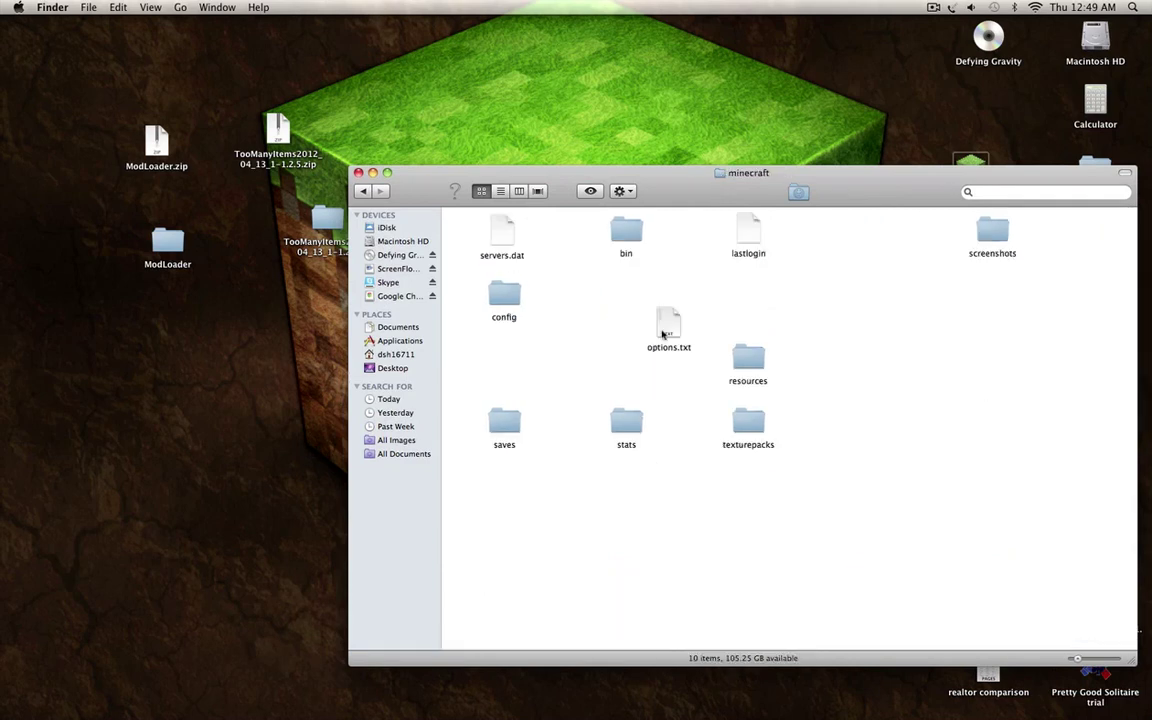
pyautogui.doubleClick(640, 226)
pyautogui.moveTo(751, 201); pyautogui.dragTo(736, 174)
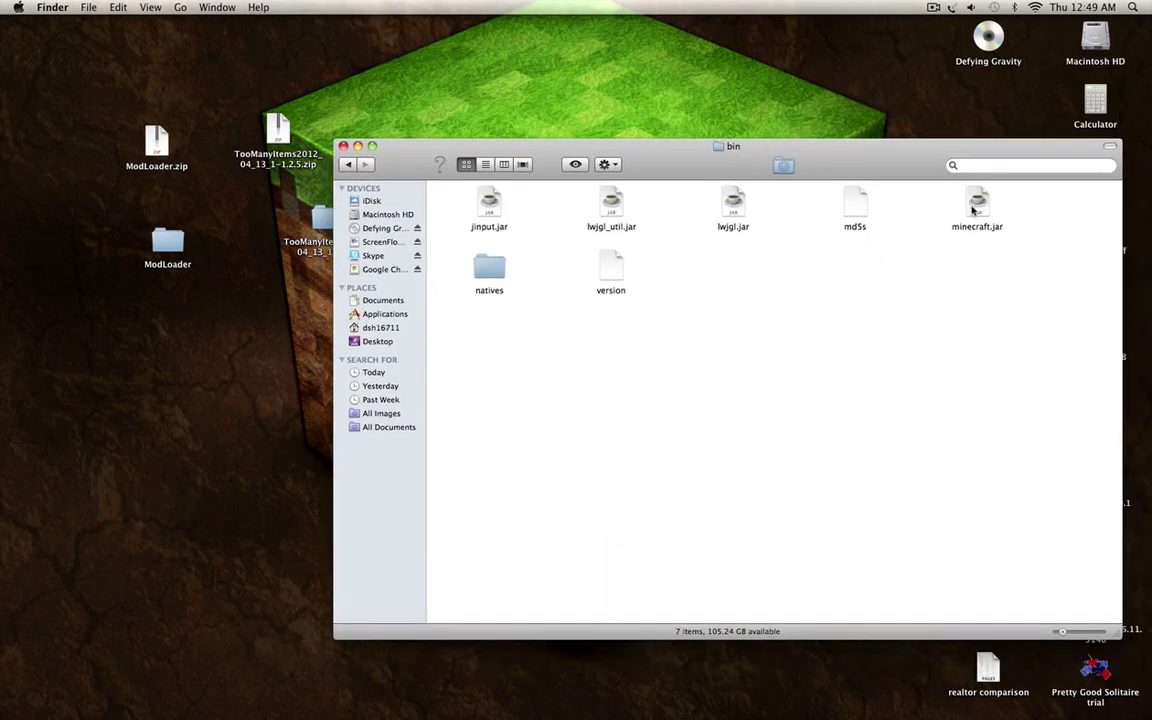
pyautogui.rightClick(973, 209)
pyautogui.moveTo(1003, 229)
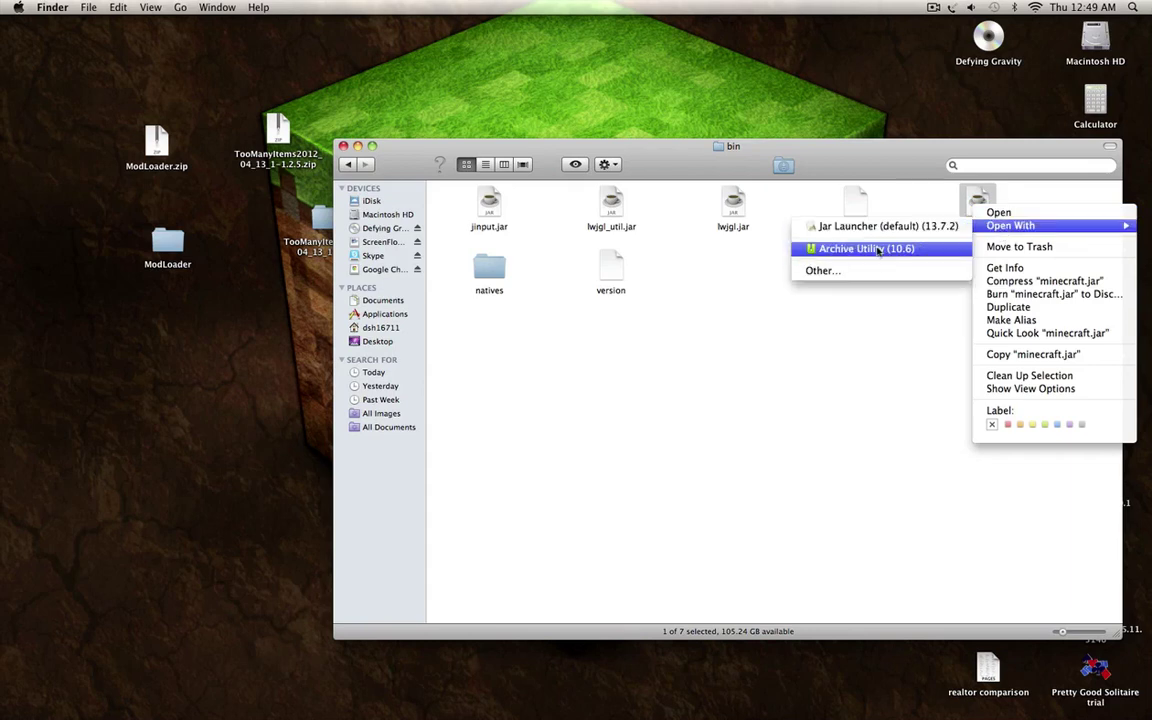
# Extract minecraft.jar with Archive Utility and drag the original jar to the Trash.
pyautogui.click(878, 251)
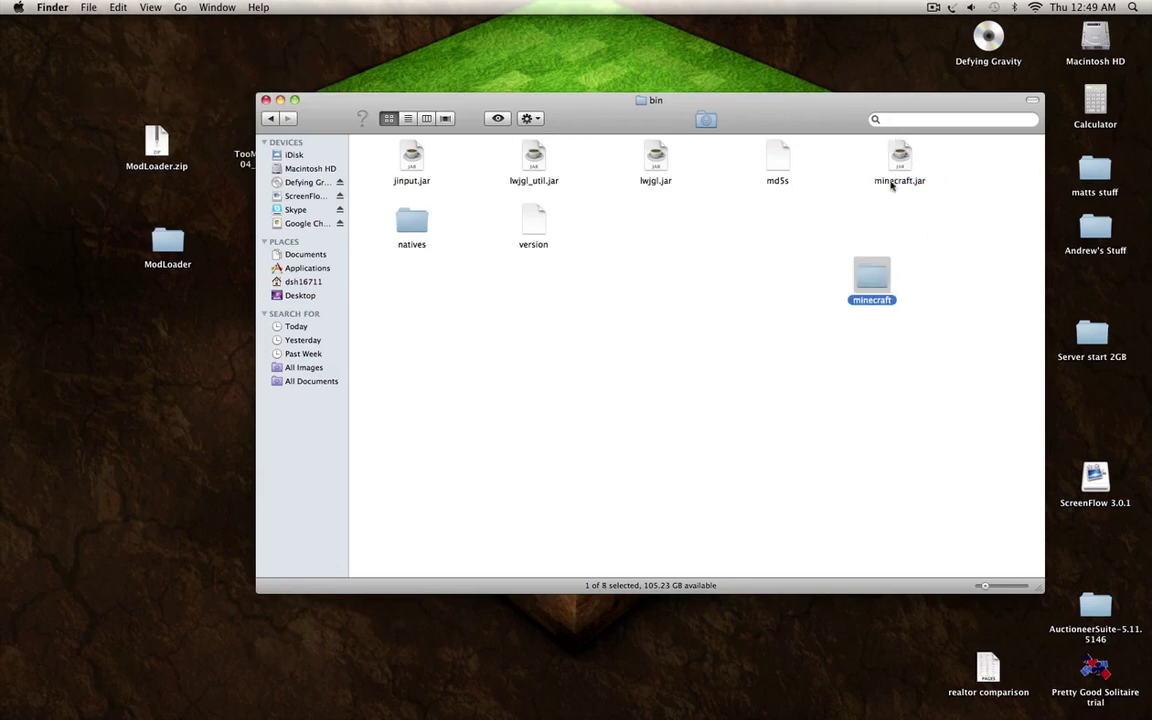
pyautogui.click(901, 197)
pyautogui.moveTo(897, 157)
pyautogui.mouseDown()
pyautogui.moveTo(928, 545)
pyautogui.moveTo(1000, 690)
pyautogui.mouseUp()
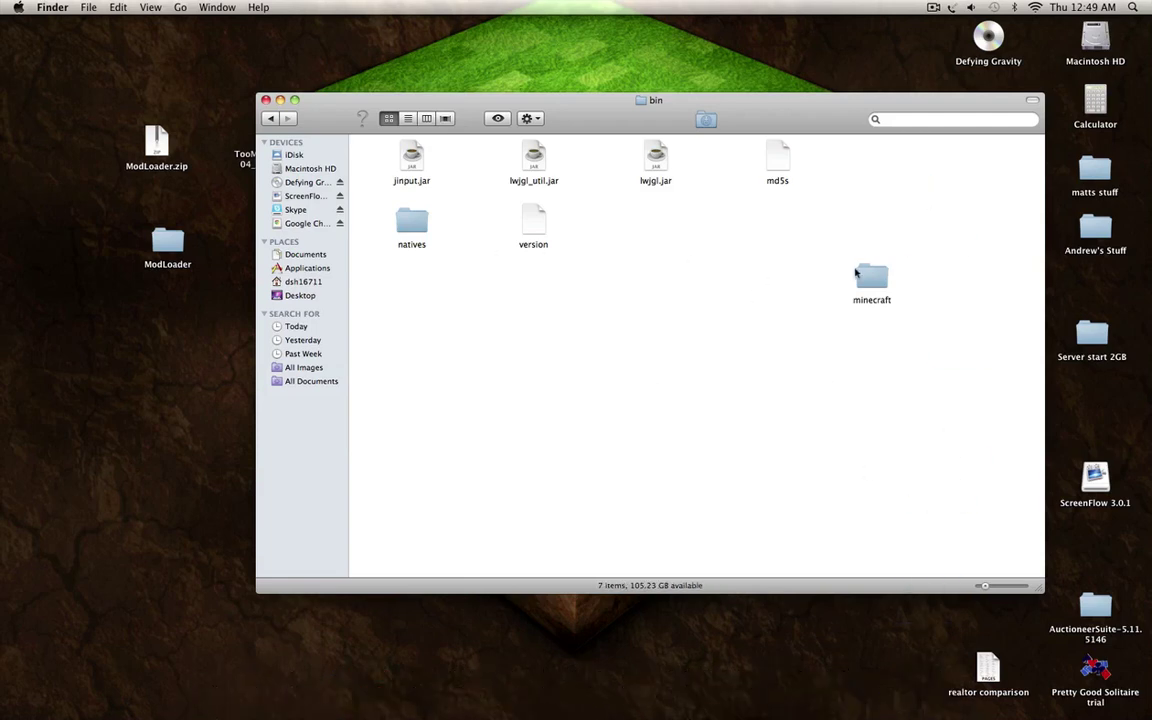
# Check that the extracted minecraft folder holds 1,050 class files, then return to bin.
pyautogui.doubleClick(885, 283)
pyautogui.moveTo(812, 130); pyautogui.dragTo(857, 124)
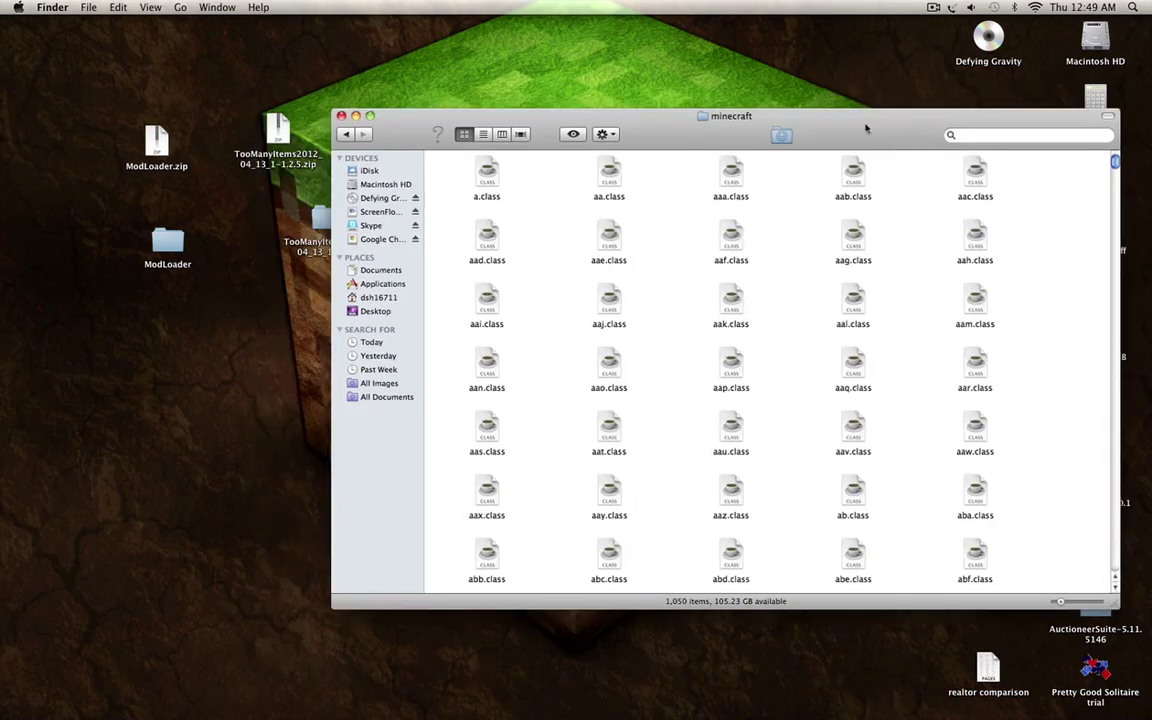
pyautogui.click(315, 112)
pyautogui.moveTo(677, 116); pyautogui.dragTo(699, 88)
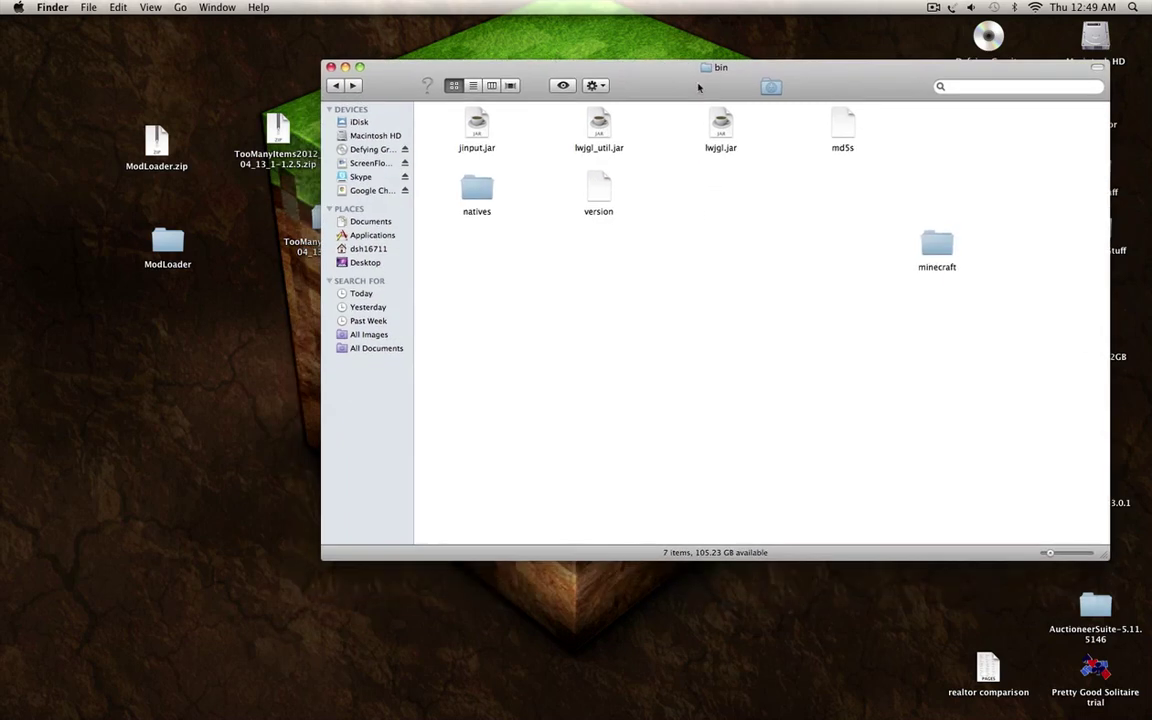
# Copy all 19 class files from the ModLoader folder and close it.
pyautogui.moveTo(300, 245); pyautogui.dragTo(270, 261)
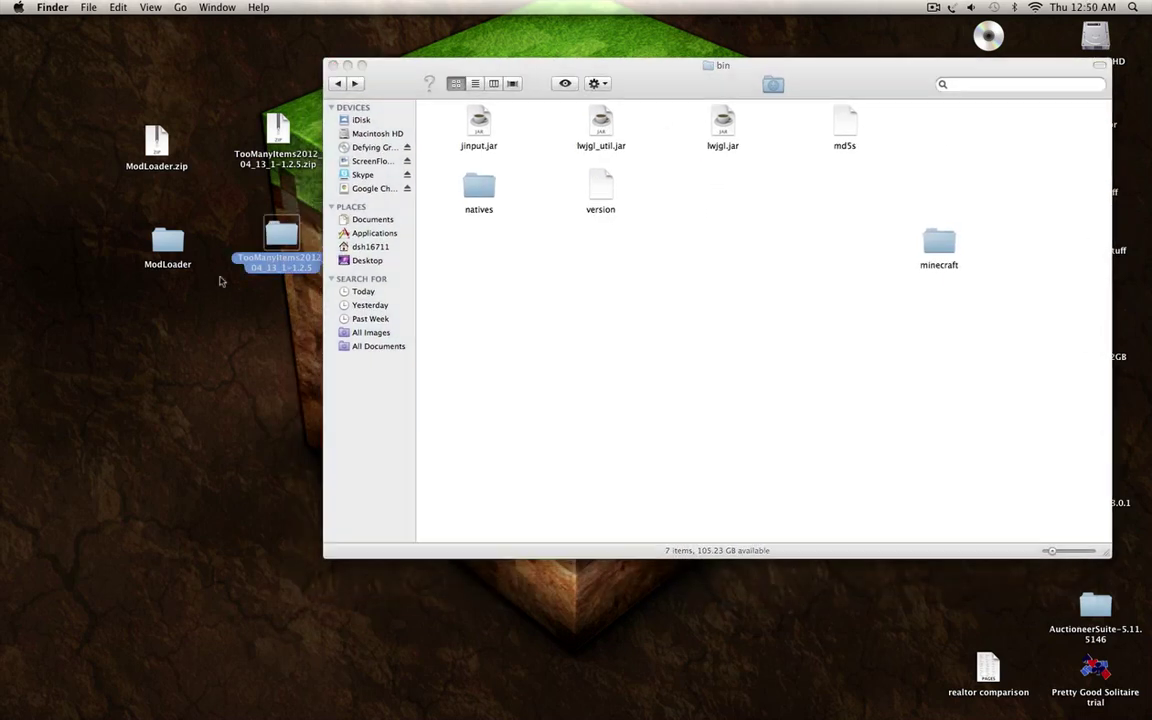
pyautogui.doubleClick(172, 244)
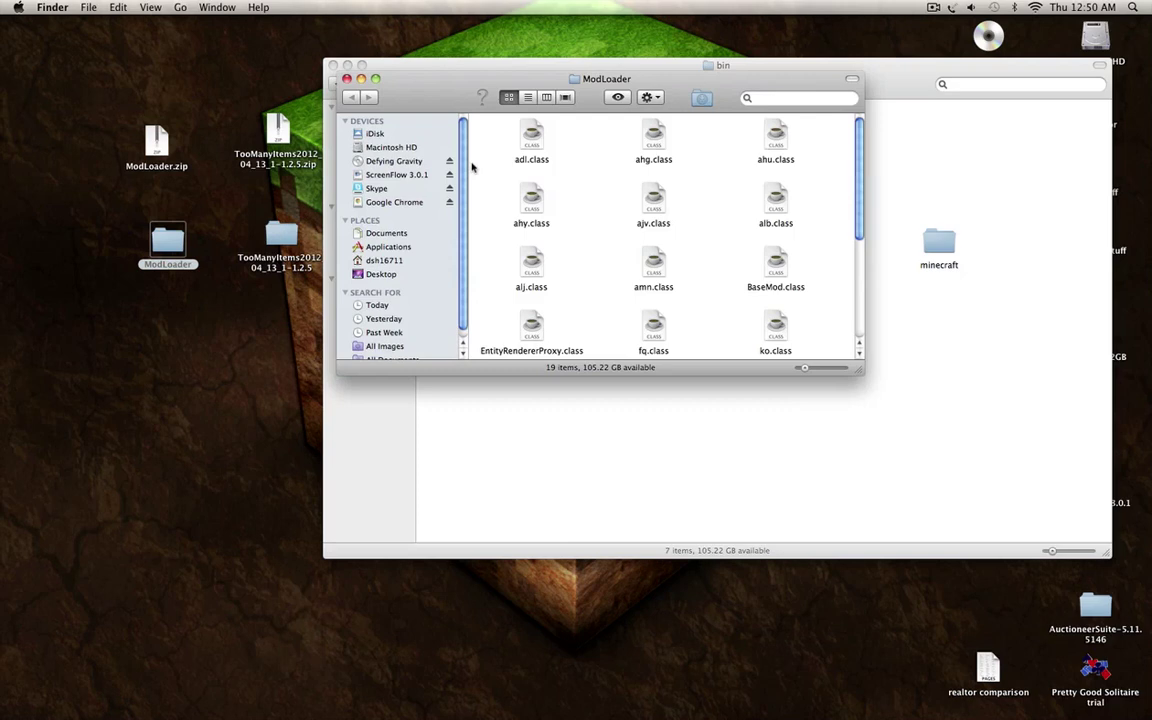
pyautogui.moveTo(487, 139)
pyautogui.mouseDown()
pyautogui.moveTo(663, 159)
pyautogui.moveTo(841, 329)
pyautogui.moveTo(846, 396)
pyautogui.moveTo(801, 320)
pyautogui.mouseUp()
pyautogui.rightClick(788, 279)
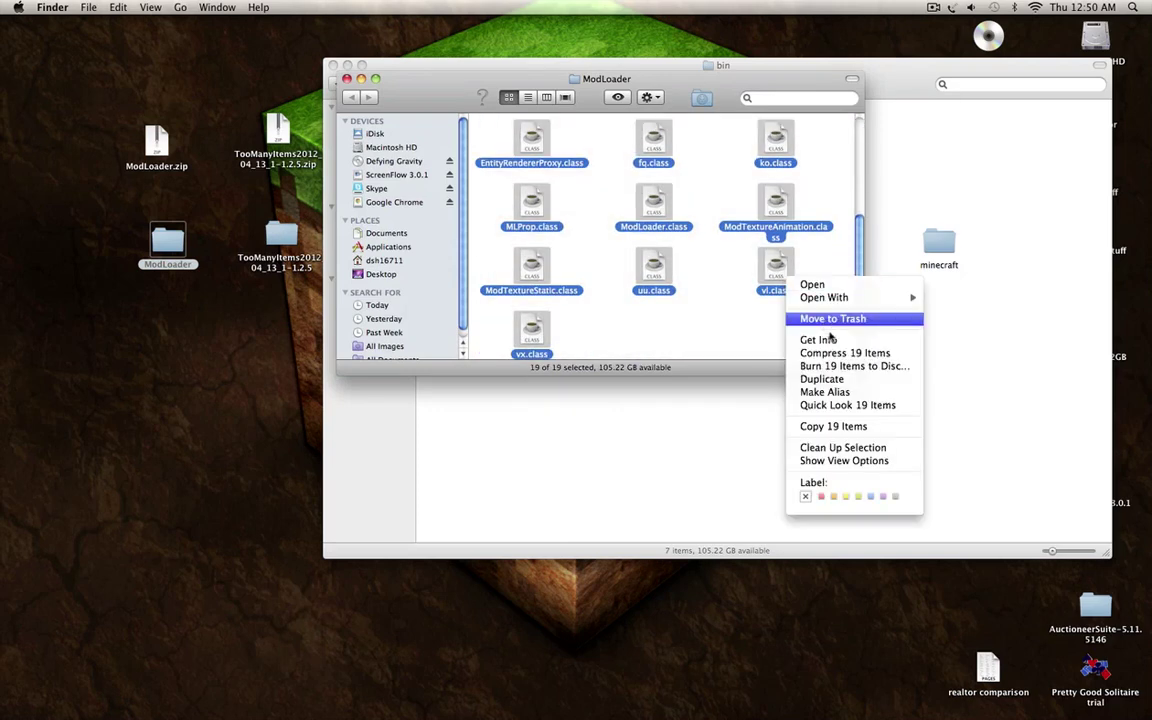
pyautogui.click(844, 427)
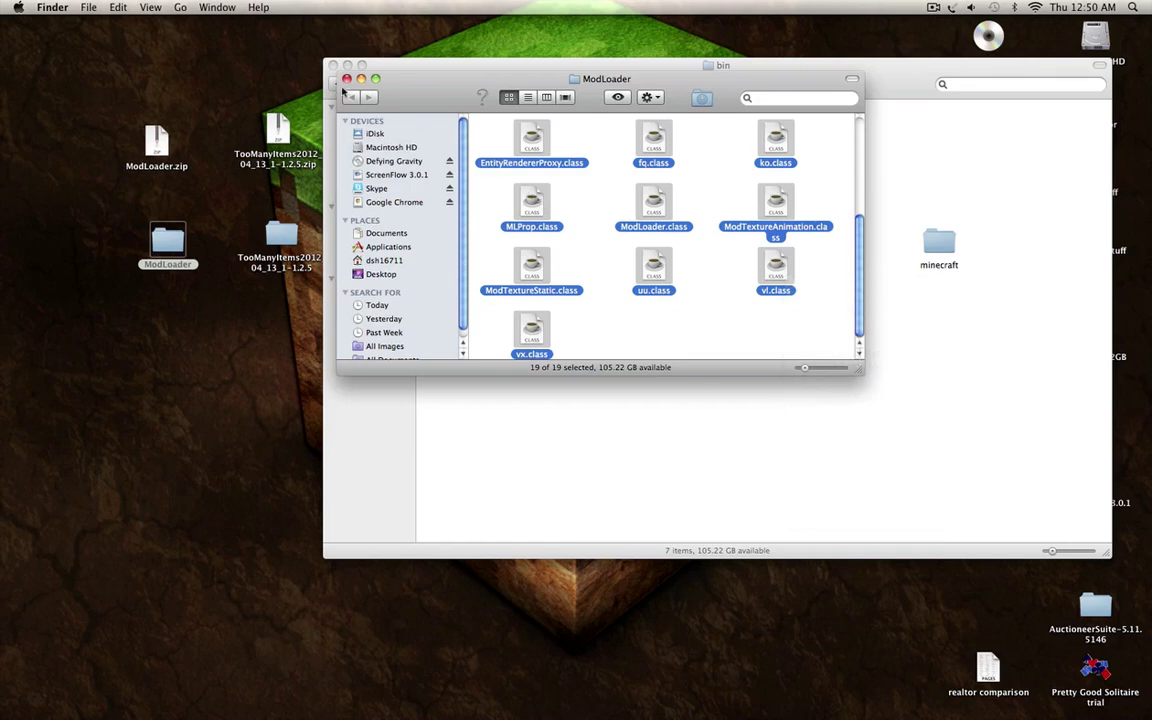
pyautogui.click(346, 79)
# Paste the ModLoader files into the minecraft folder, replacing all existing files.
pyautogui.rightClick(942, 257)
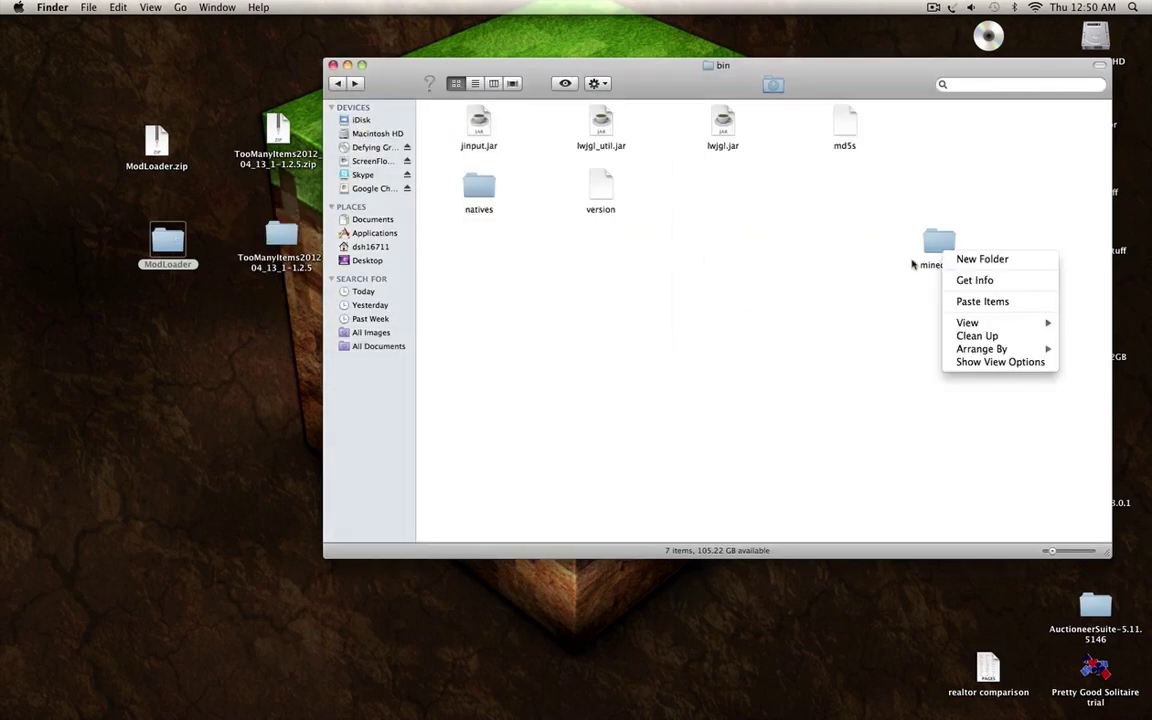
pyautogui.click(912, 264)
pyautogui.rightClick(936, 246)
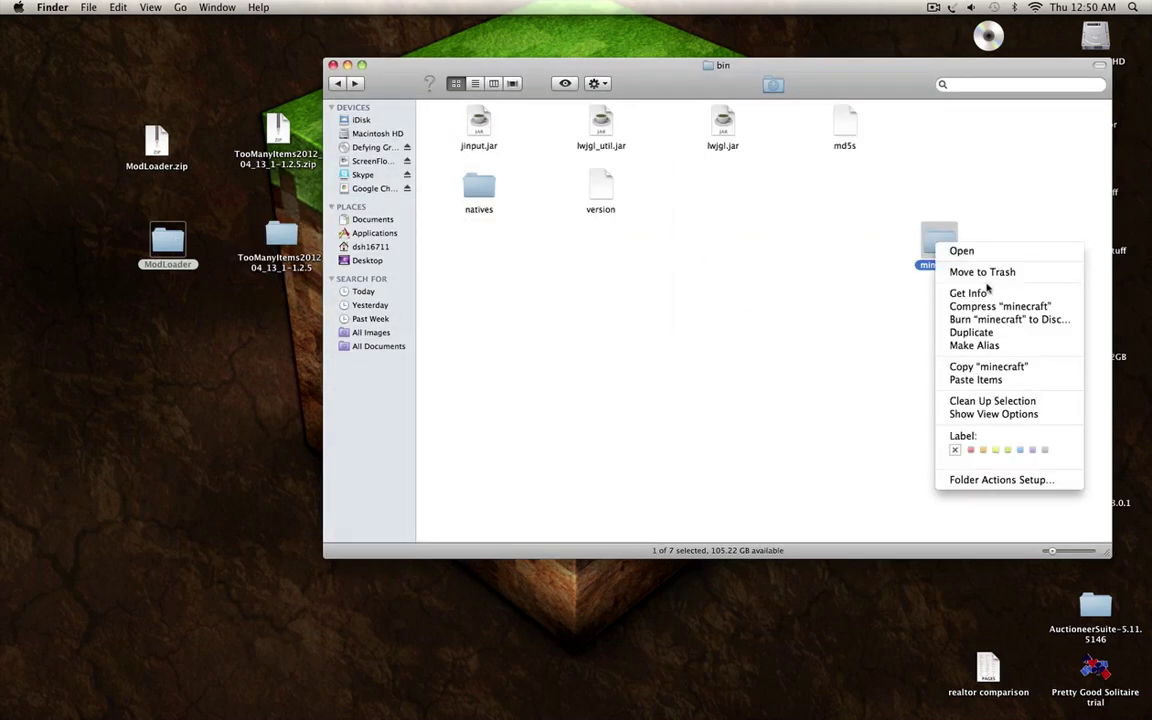
pyautogui.click(992, 380)
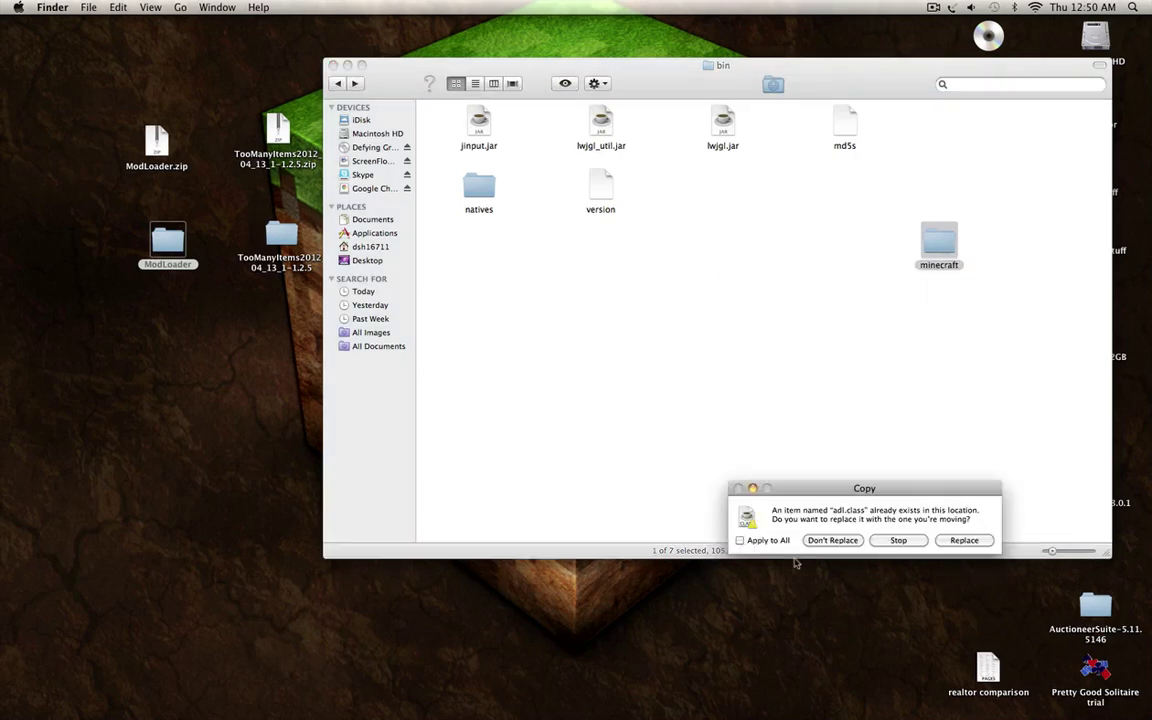
pyautogui.click(963, 540)
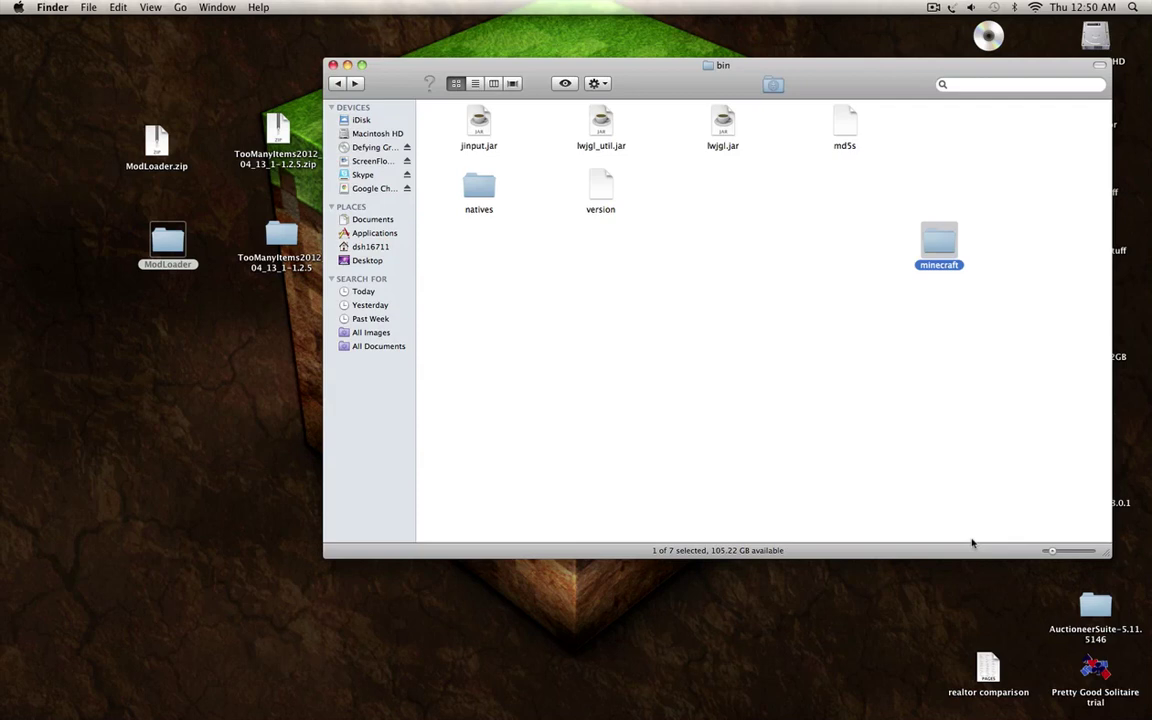
pyautogui.click(666, 383)
# Copy all 22 class files from the TooManyItems folder and close it.
pyautogui.click(298, 262)
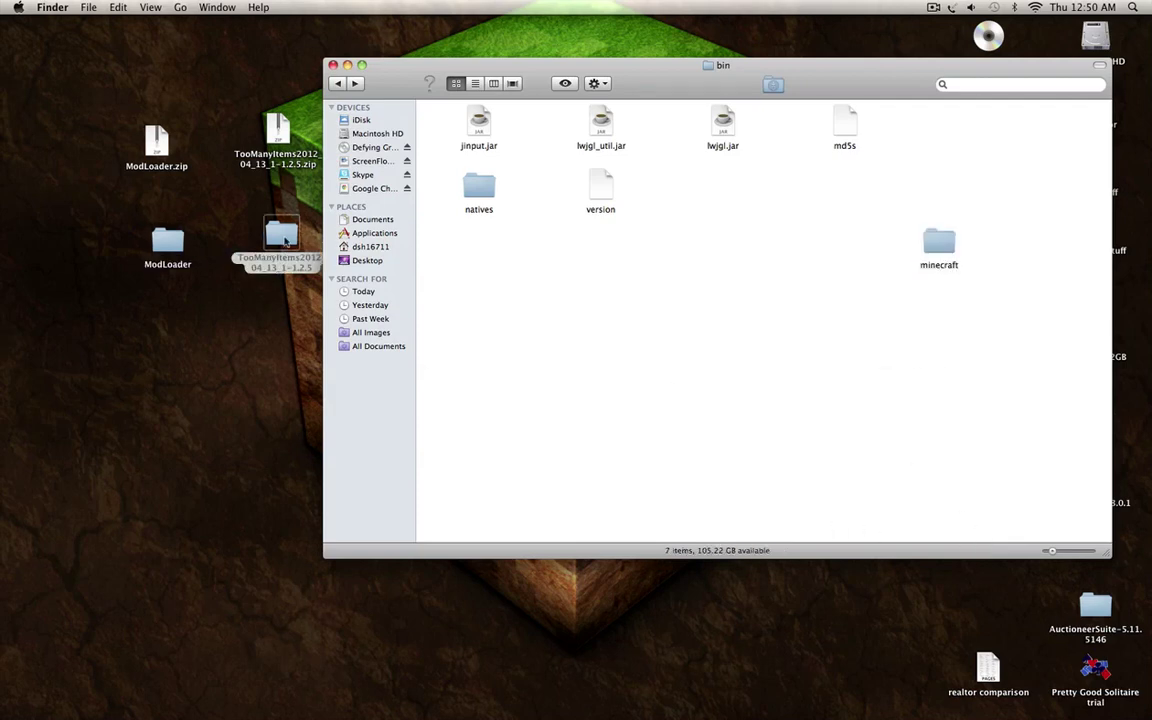
pyautogui.doubleClick(298, 262)
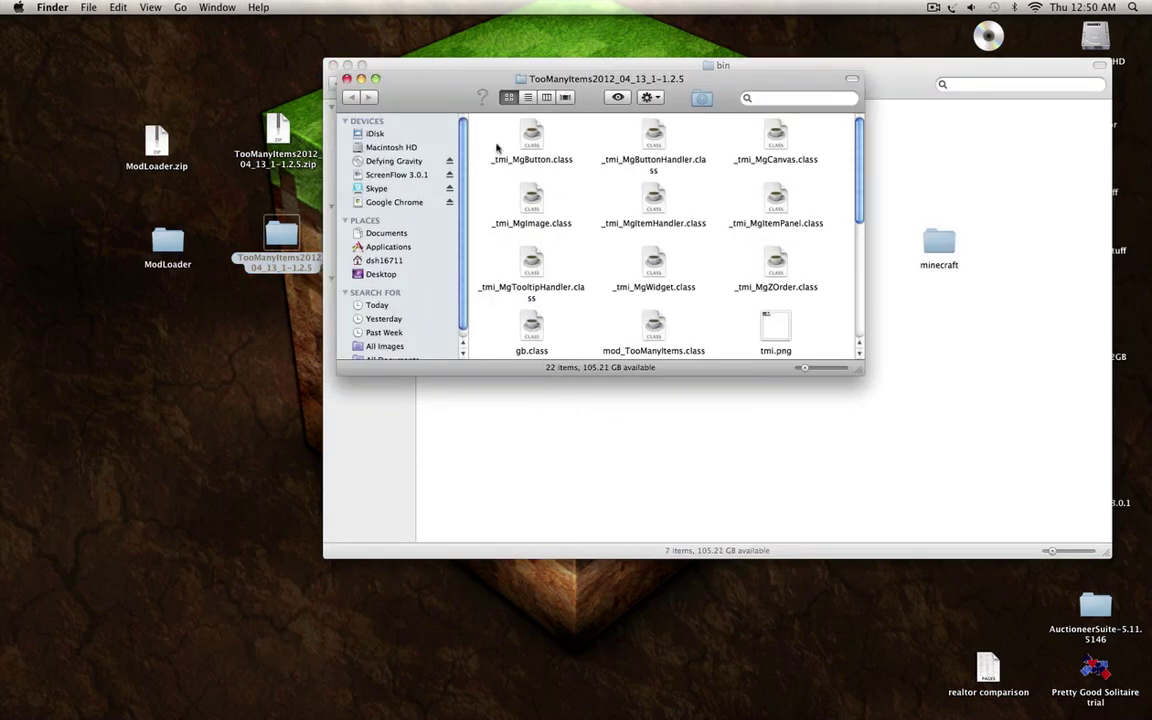
pyautogui.moveTo(490, 141)
pyautogui.mouseDown()
pyautogui.moveTo(830, 265)
pyautogui.moveTo(861, 386)
pyautogui.moveTo(790, 293)
pyautogui.mouseUp()
pyautogui.rightClick(786, 275)
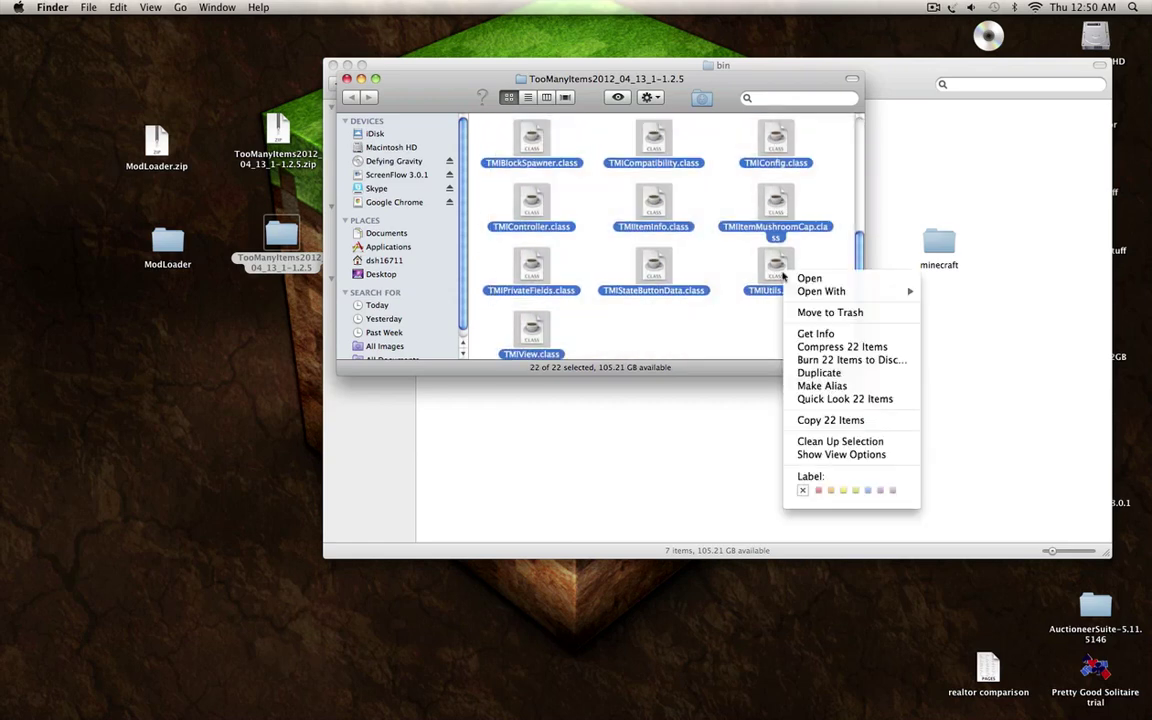
pyautogui.click(833, 421)
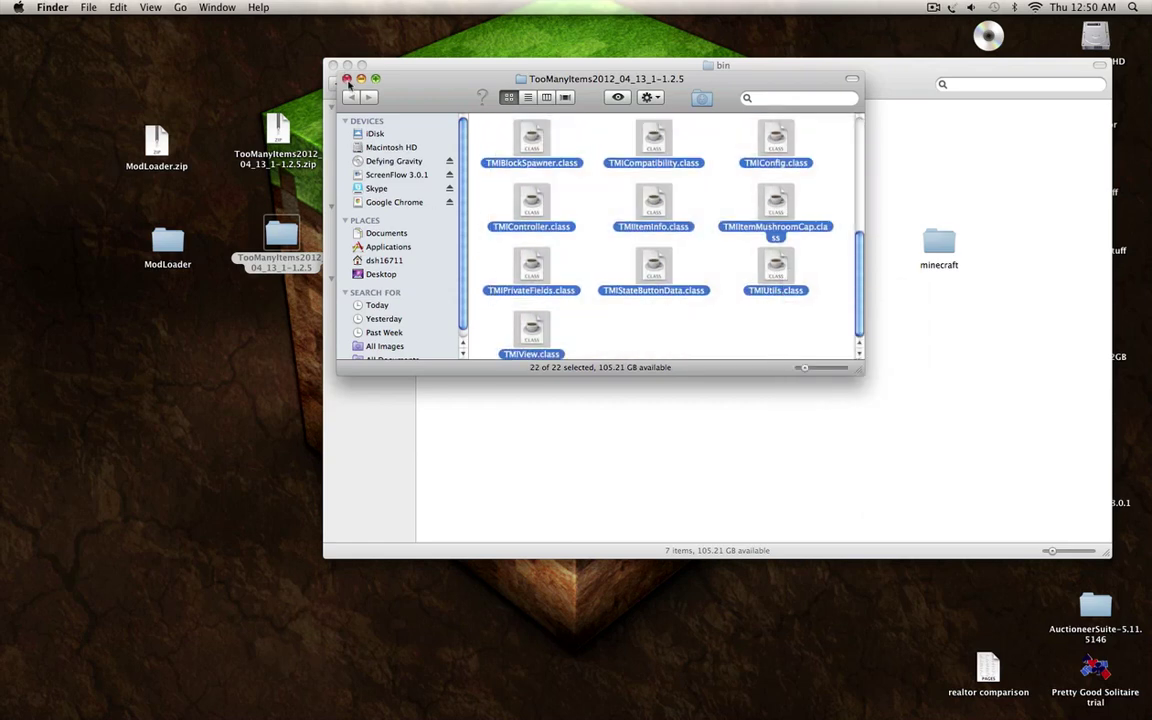
pyautogui.click(346, 78)
# Paste the TooManyItems files into the minecraft folder, replacing the existing copies.
pyautogui.rightClick(938, 244)
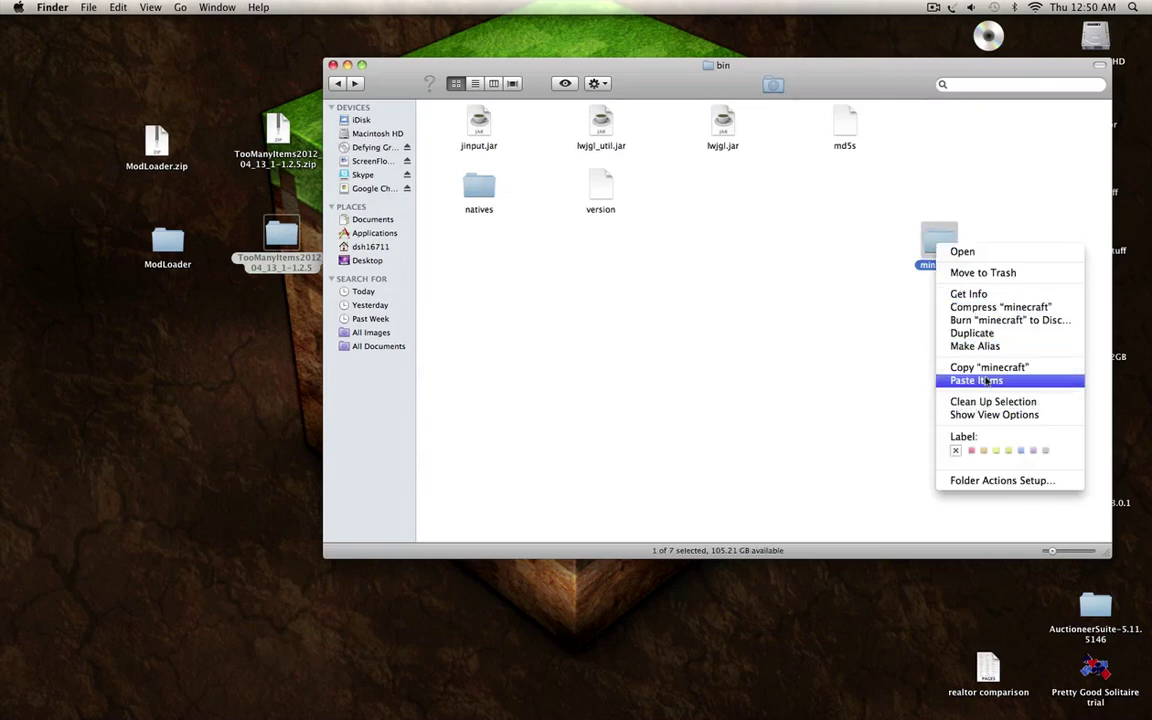
pyautogui.click(979, 381)
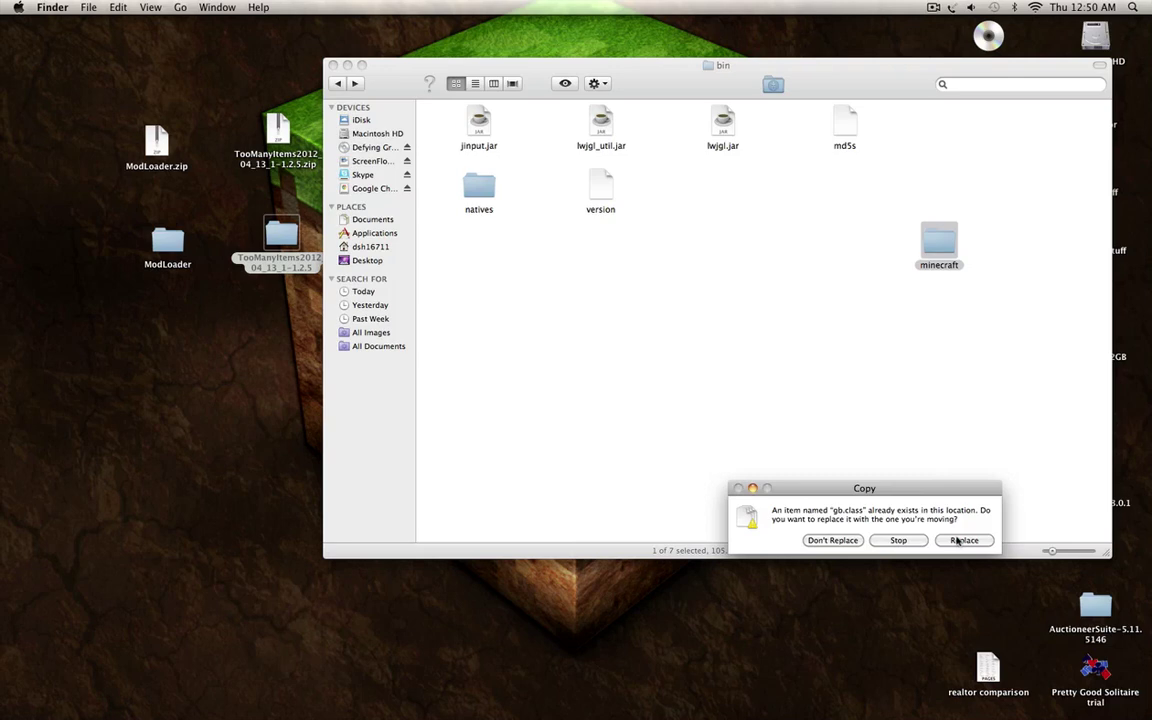
pyautogui.click(956, 540)
pyautogui.moveTo(938, 240)
pyautogui.mouseDown()
pyautogui.moveTo(890, 222)
pyautogui.moveTo(868, 247)
pyautogui.mouseUp()
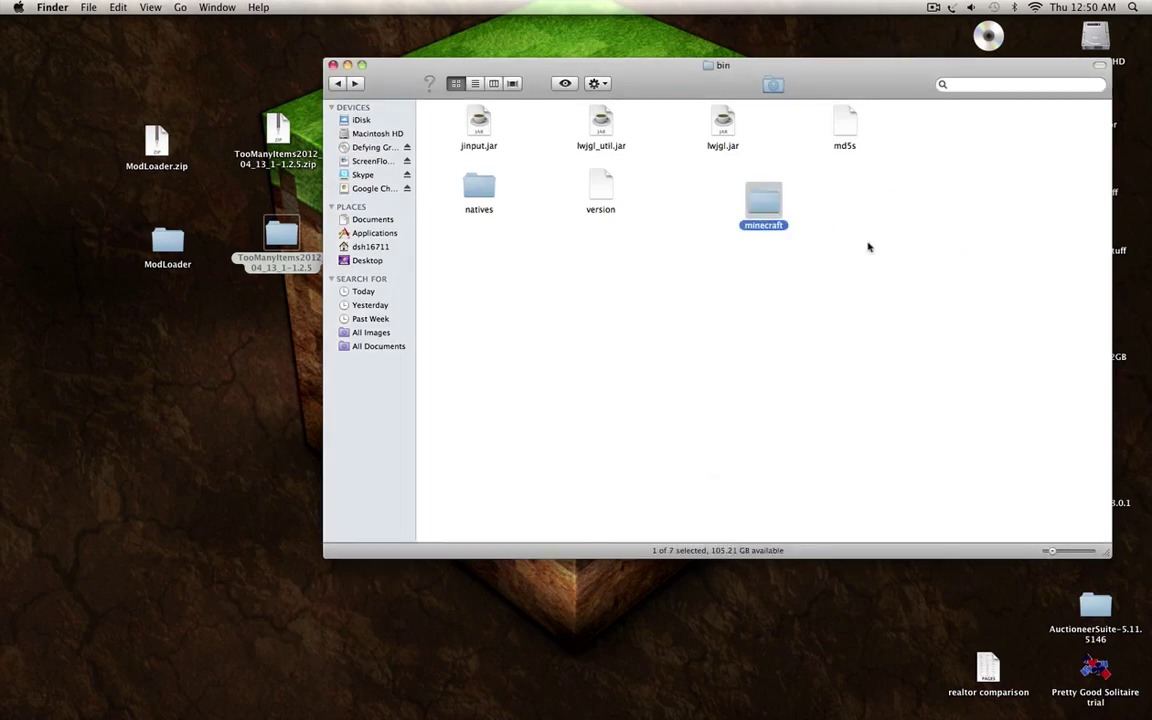
pyautogui.click(715, 269)
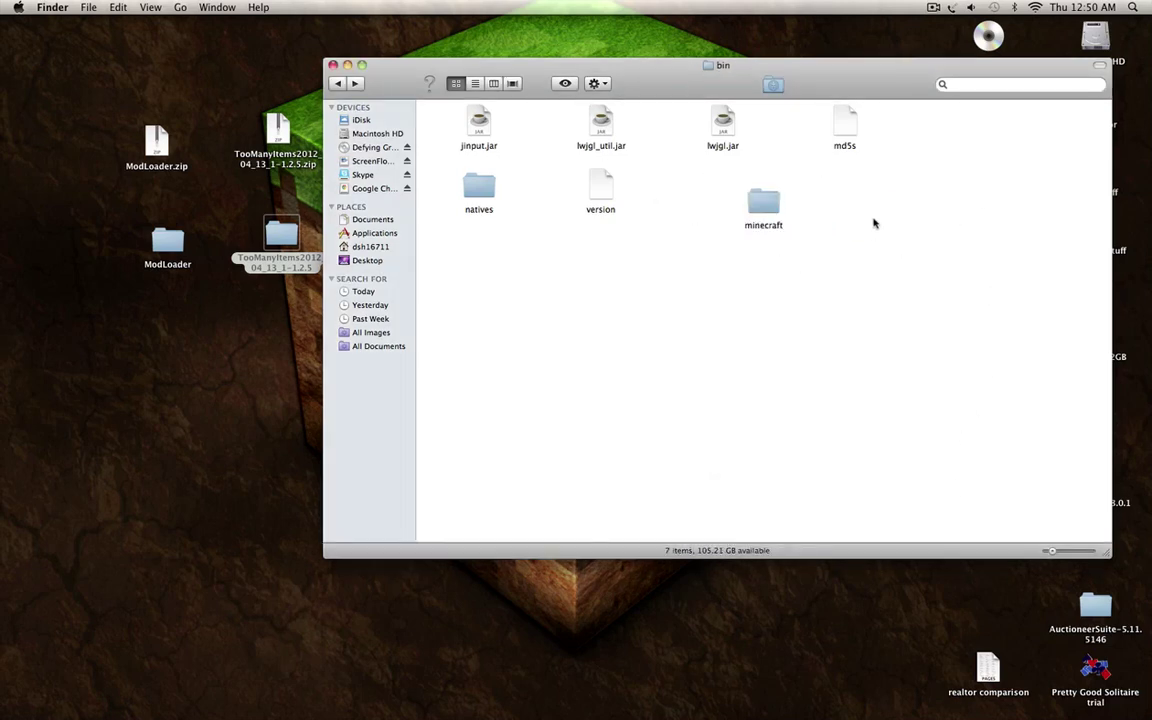
pyautogui.moveTo(763, 200); pyautogui.dragTo(714, 182)
# Rename the minecraft folder to minecraft.jar through Get Info, confirming the .jar extension.
pyautogui.click(788, 231)
pyautogui.rightClick(714, 189)
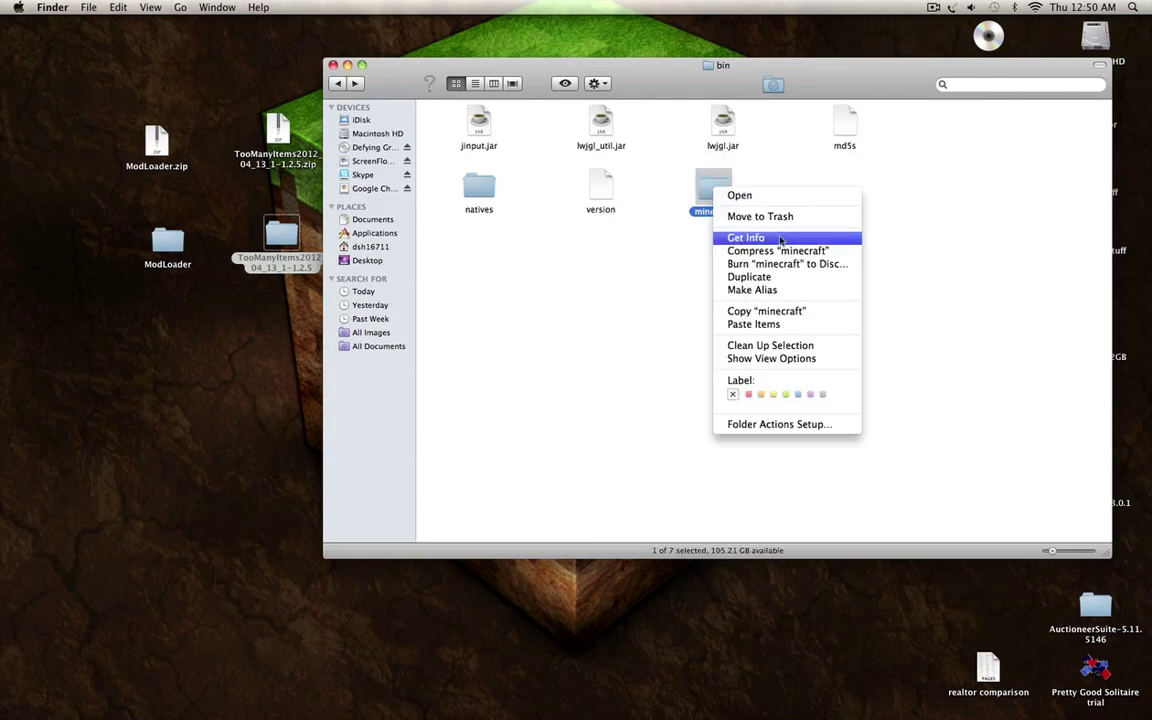
pyautogui.click(650, 296)
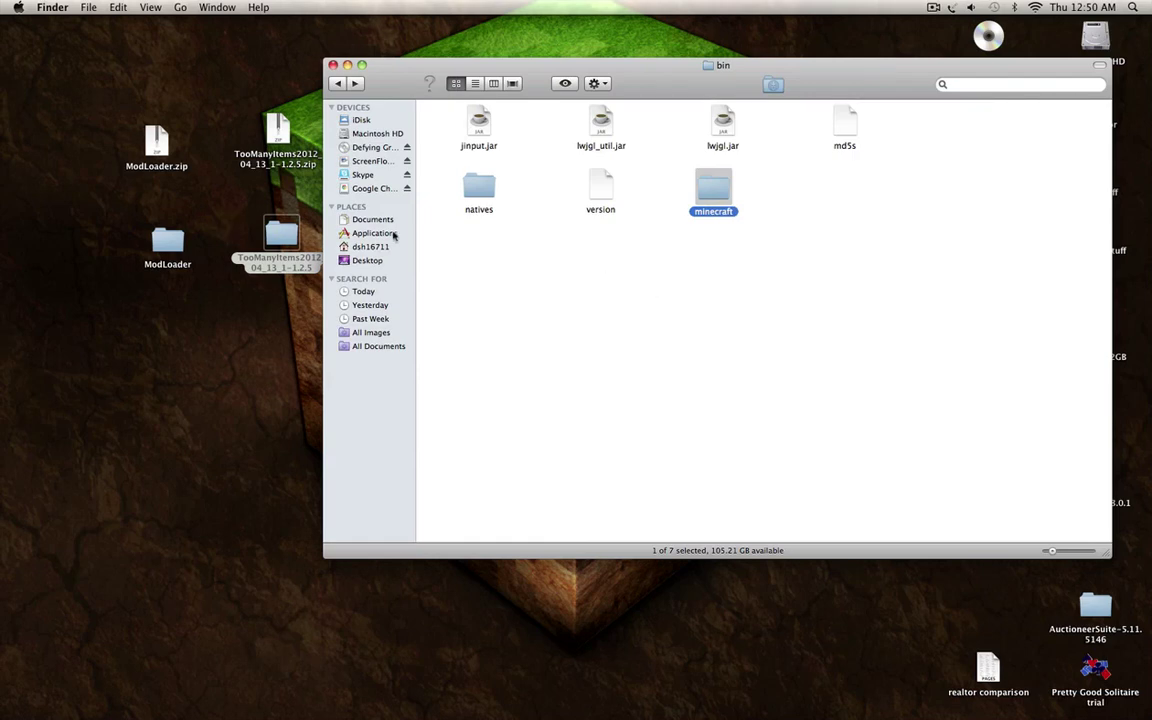
pyautogui.press('super+i')
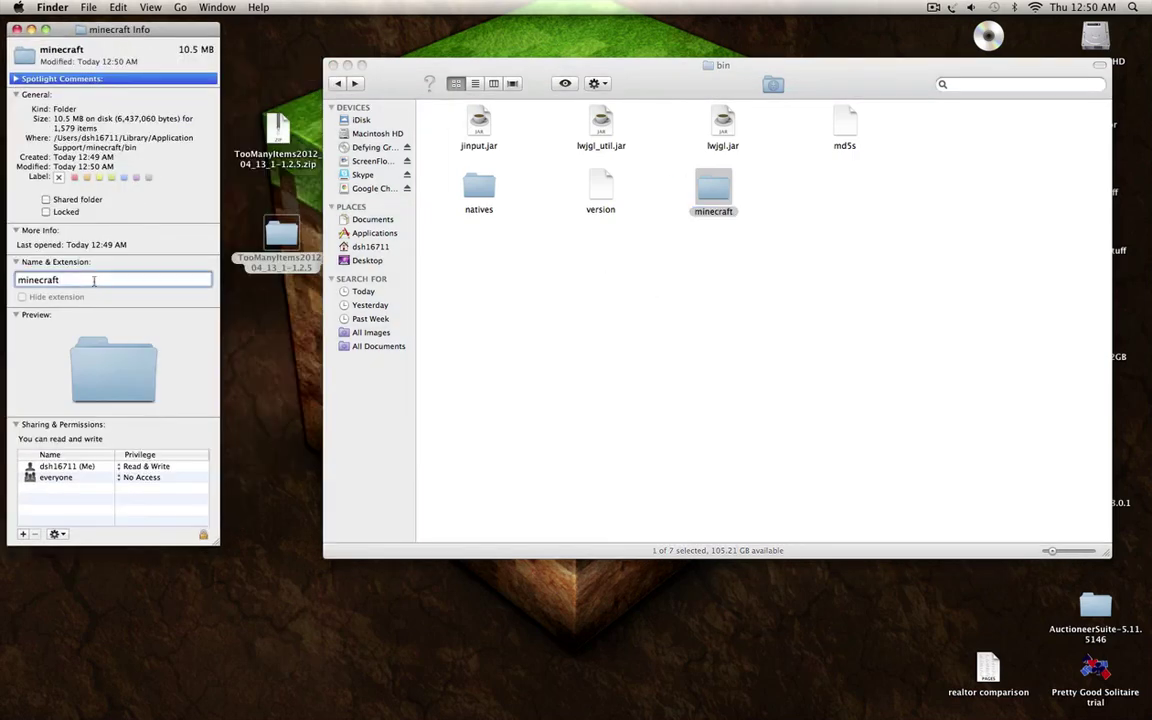
pyautogui.press('Return')
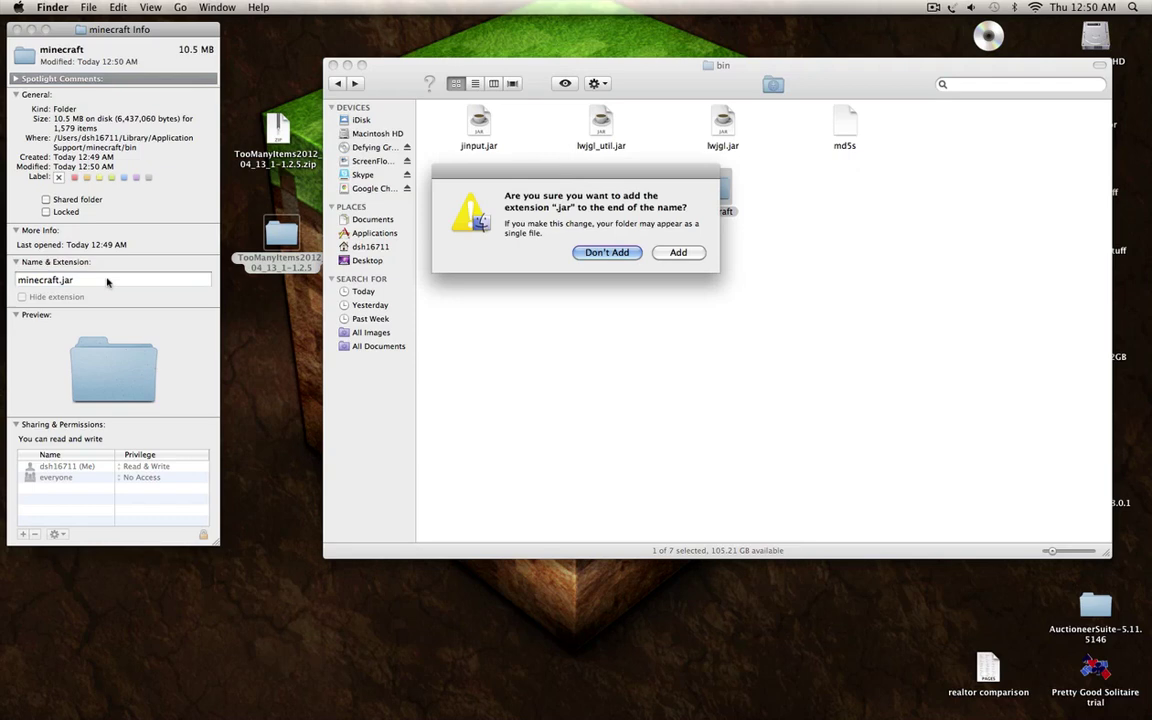
pyautogui.click(678, 253)
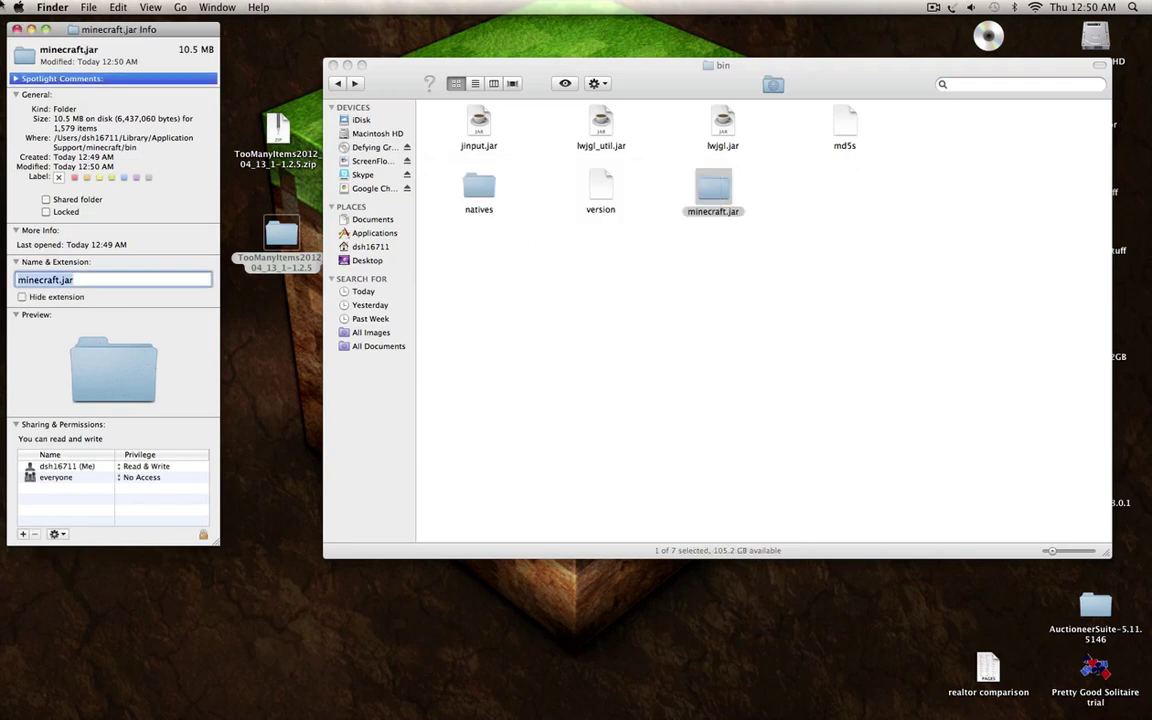
pyautogui.click(16, 29)
# Check minecraft.jar's context menu in the bin folder, then deselect it.
pyautogui.click(848, 329)
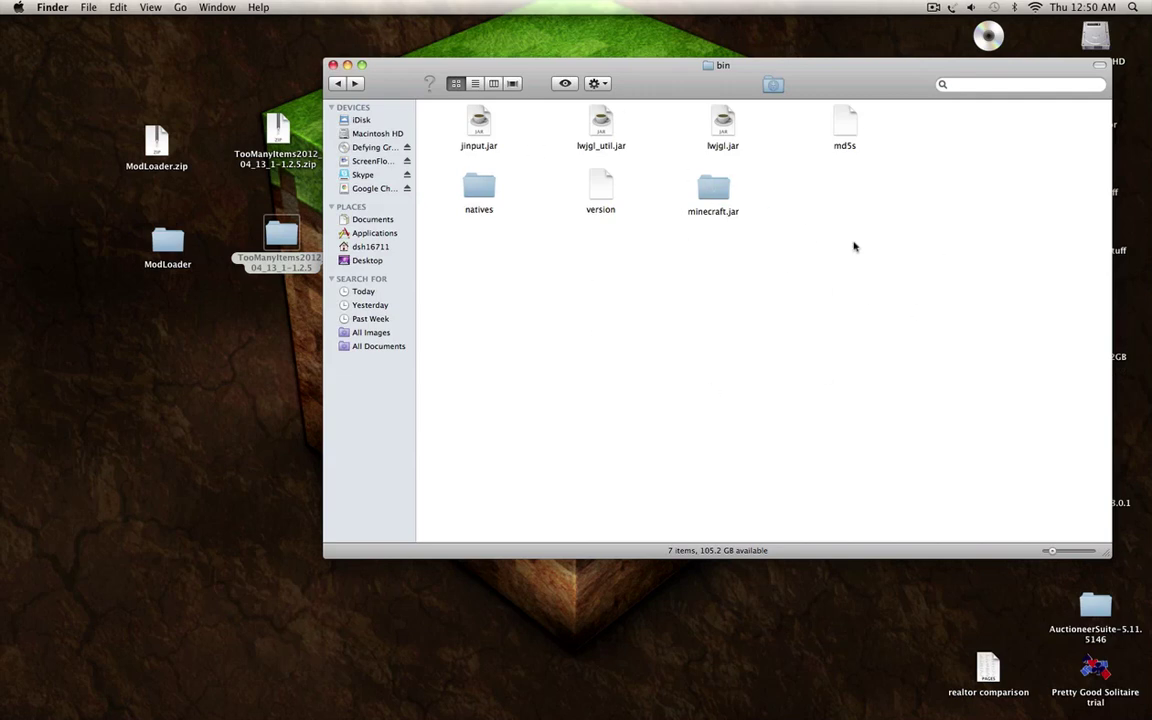
pyautogui.rightClick(717, 186)
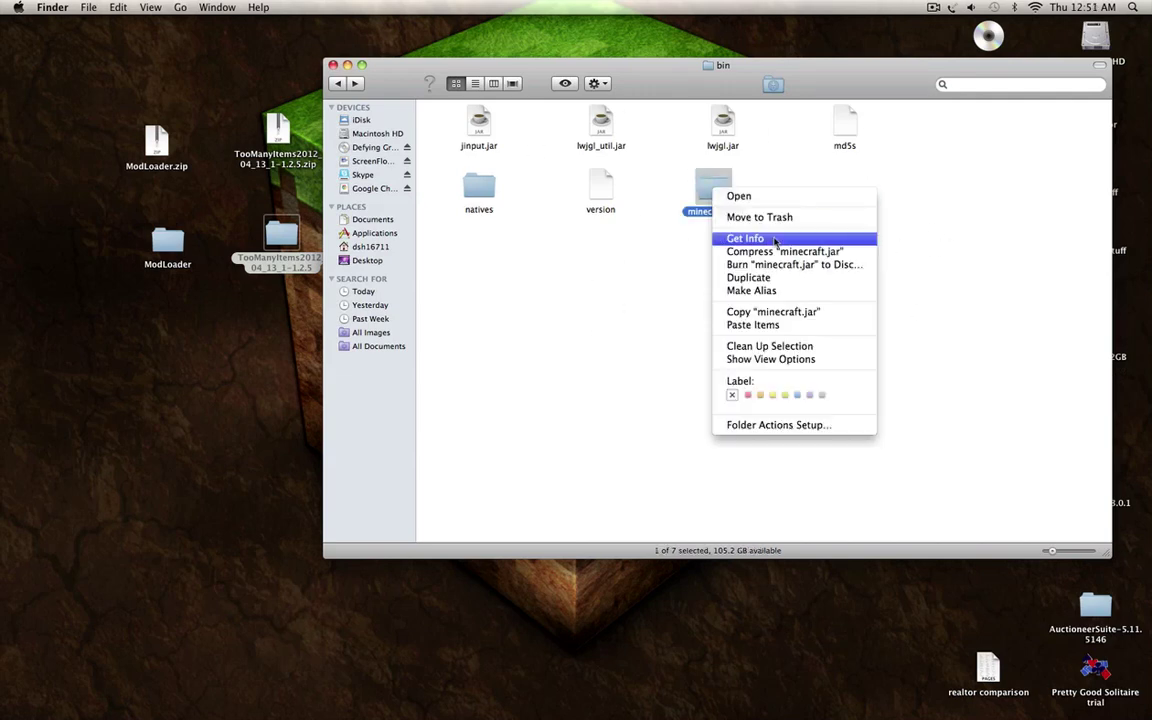
pyautogui.click(969, 322)
pyautogui.click(1008, 303)
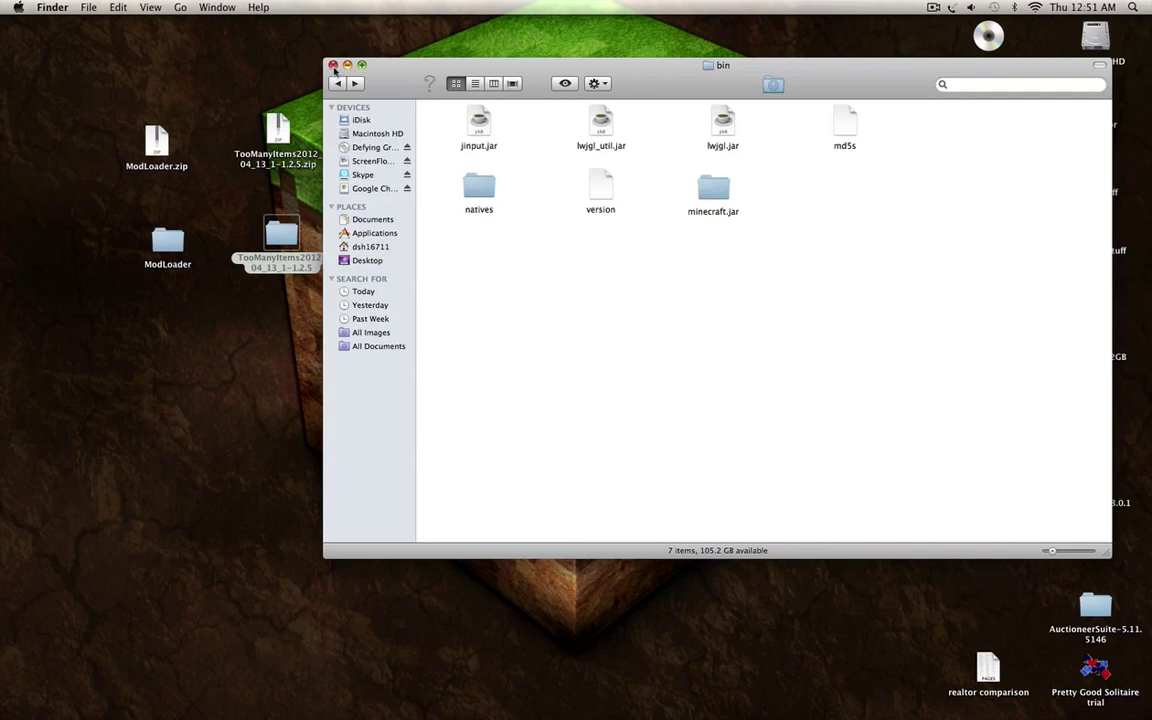
# Close the bin folder, then launch Minecraft from the desktop, log in, and maximize the game window.
pyautogui.click(333, 65)
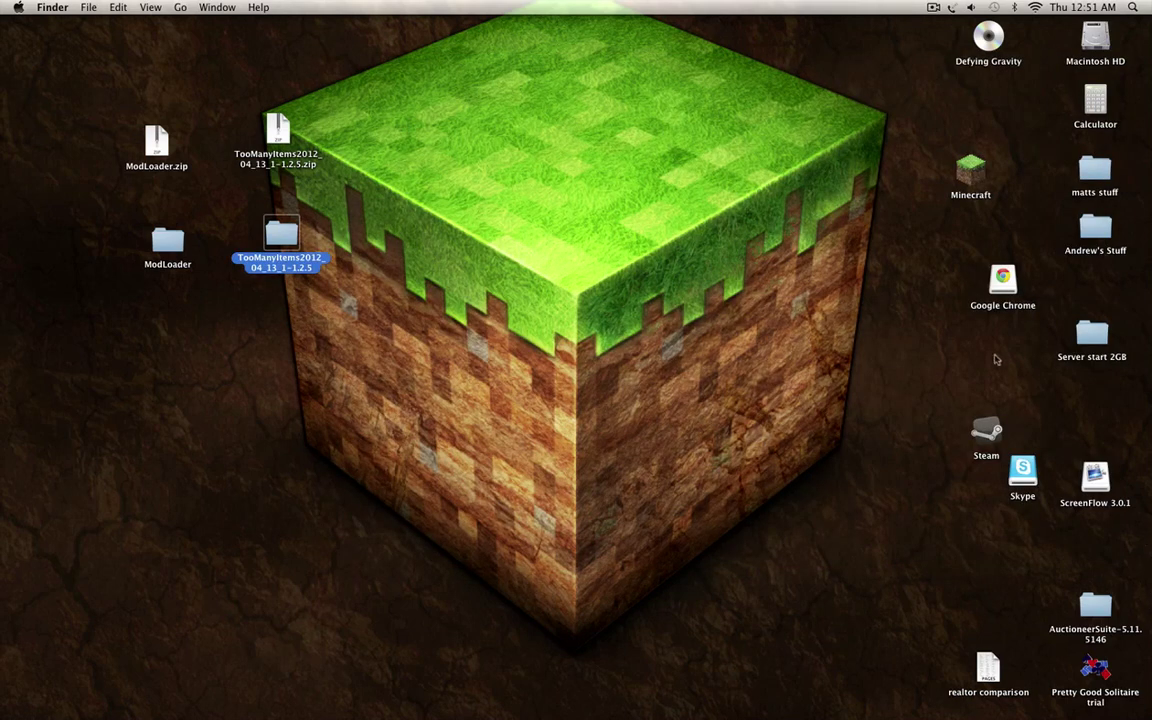
pyautogui.doubleClick(973, 164)
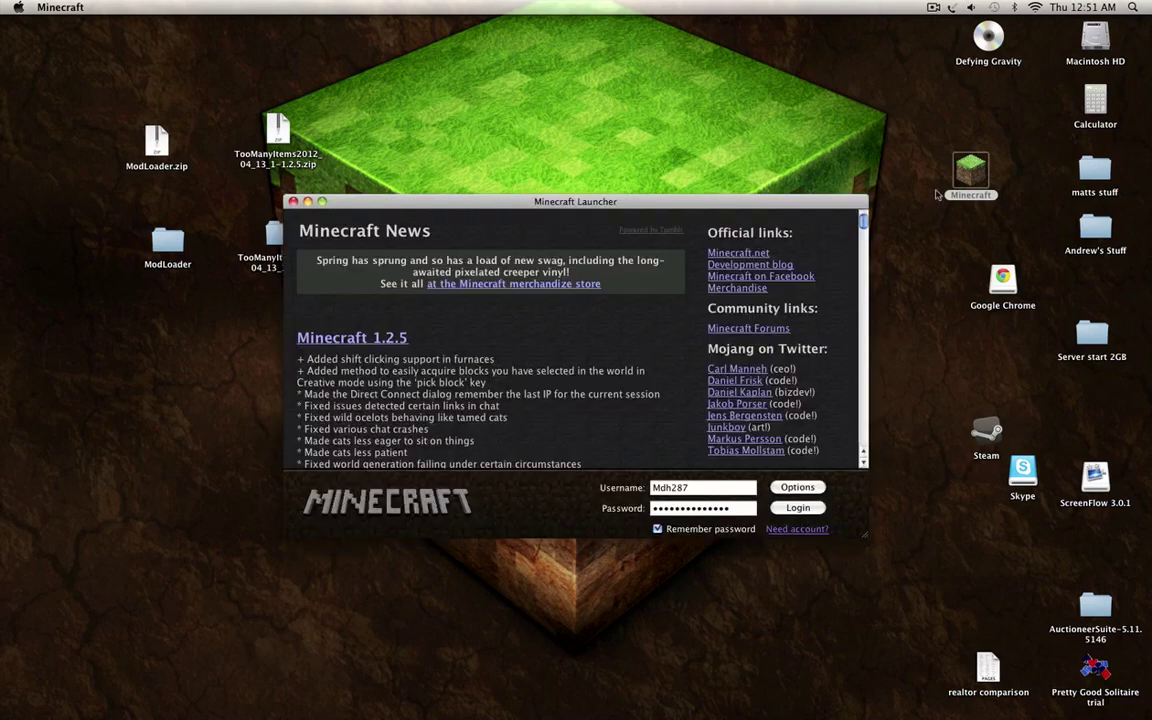
pyautogui.click(798, 508)
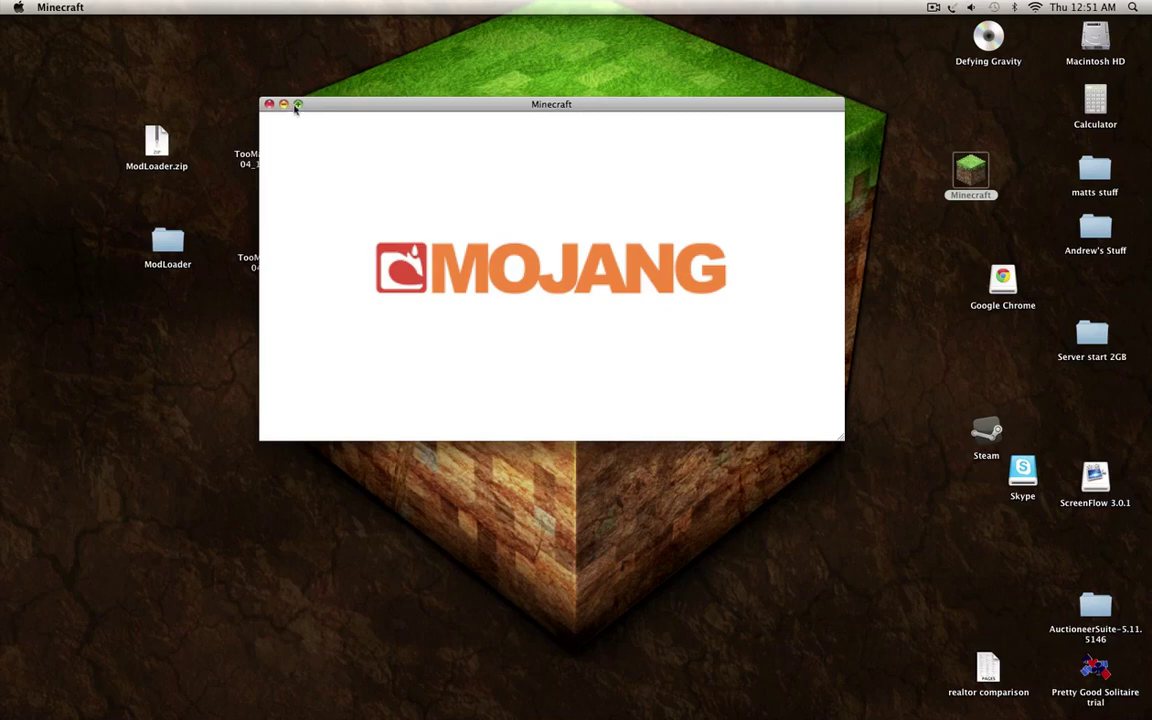
pyautogui.click(297, 104)
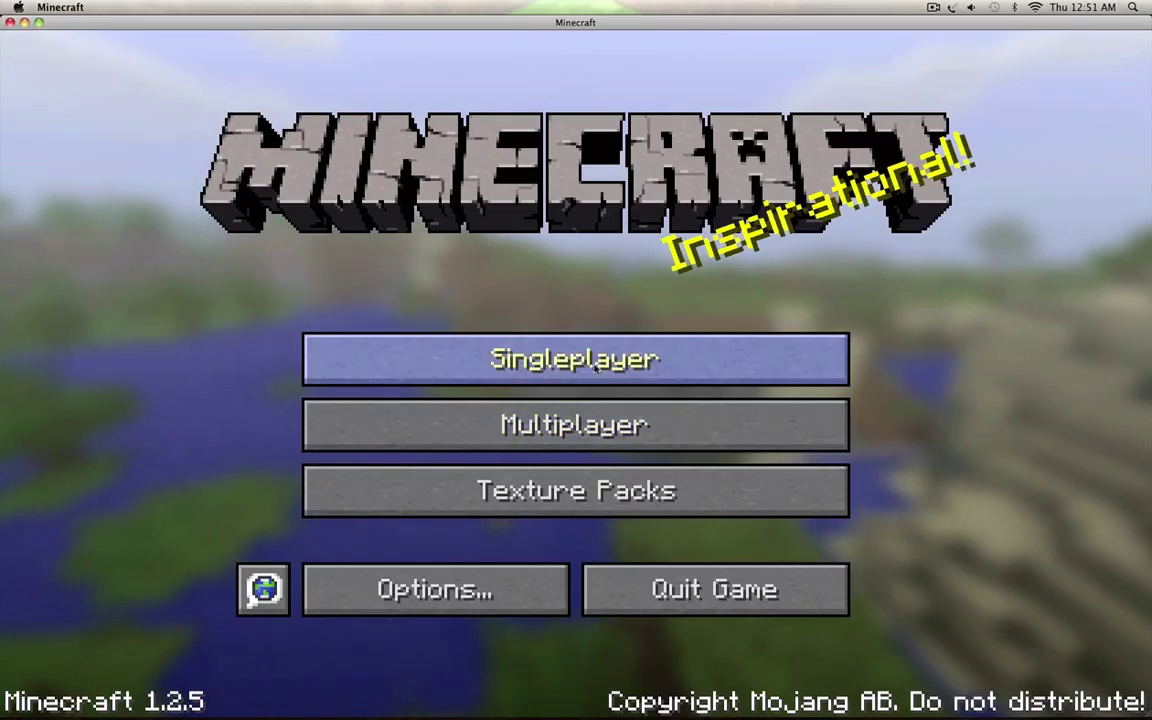
# Go to Singleplayer and open the D3ATHMUNCHER world from the world list.
pyautogui.click(525, 355)
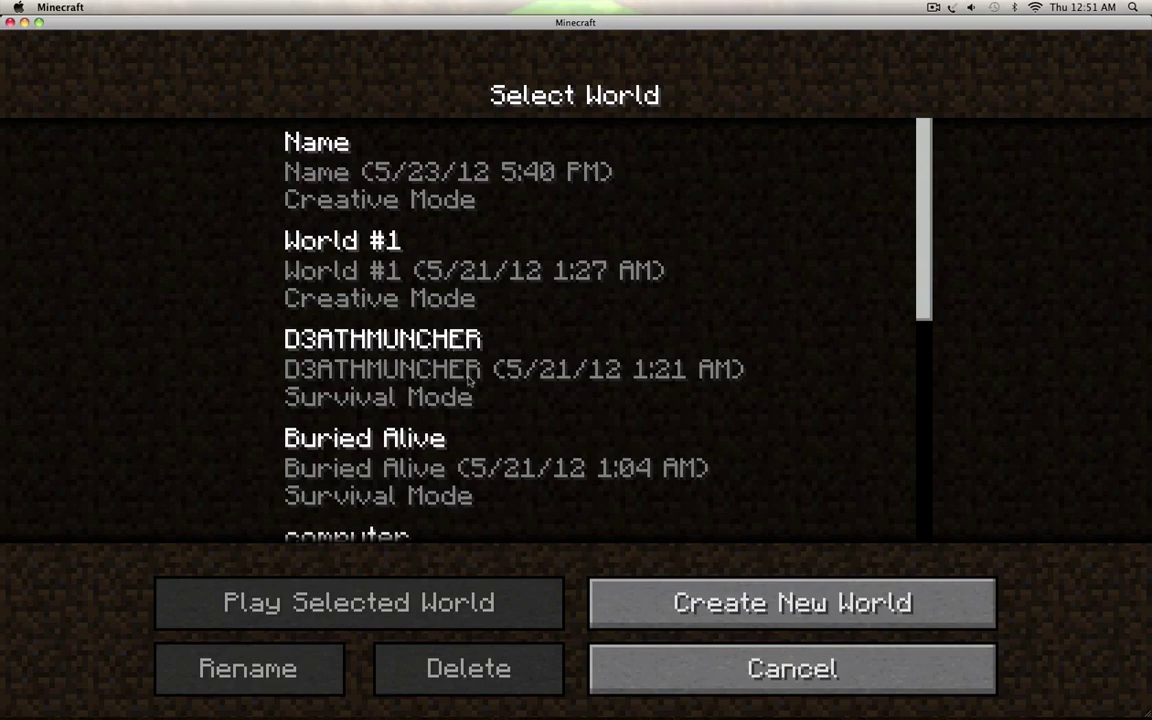
pyautogui.scroll(-2, 468, 378)
pyautogui.scroll(1, 442, 367)
pyautogui.doubleClick(425, 341)
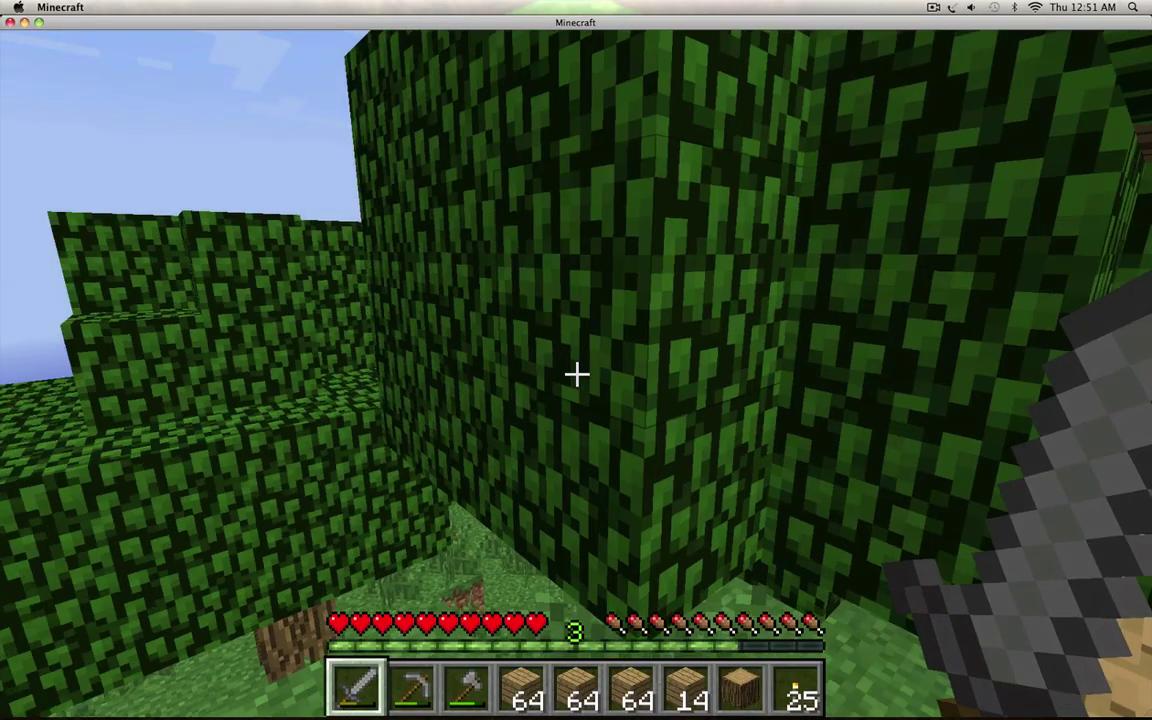
# Open and close the inventory to confirm the TooManyItems panel, then Save and Quit to Title.
pyautogui.press('e')
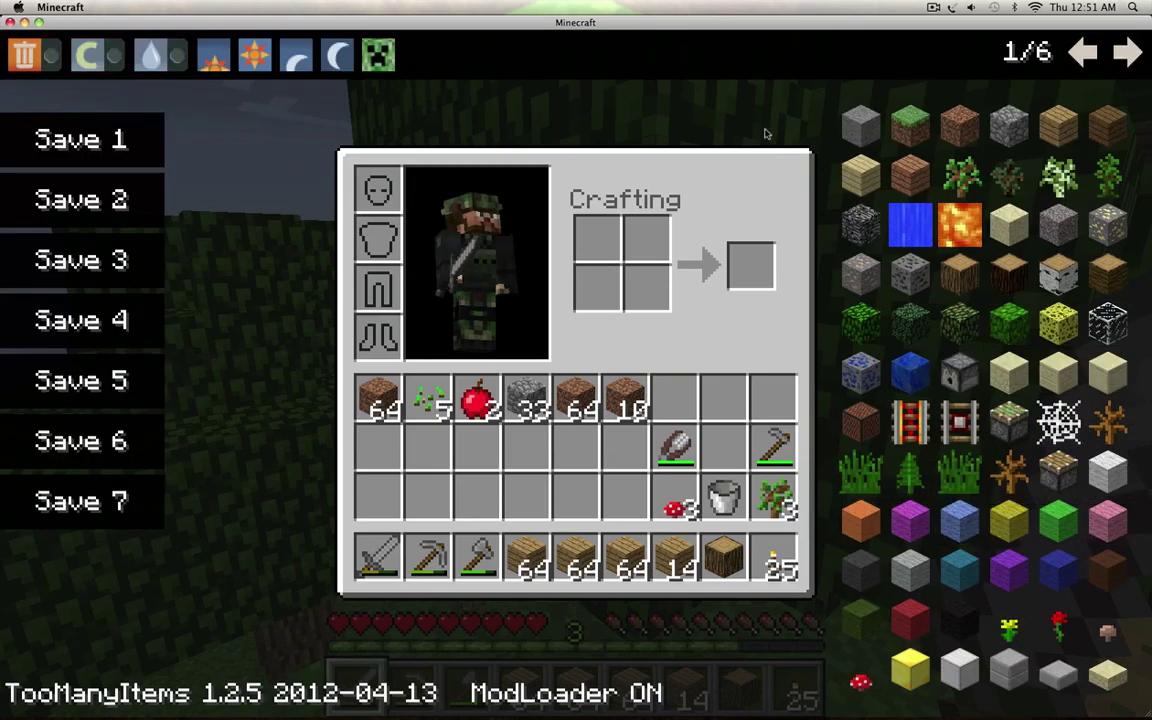
pyautogui.press('e')
pyautogui.press('Escape')
pyautogui.click(607, 506)
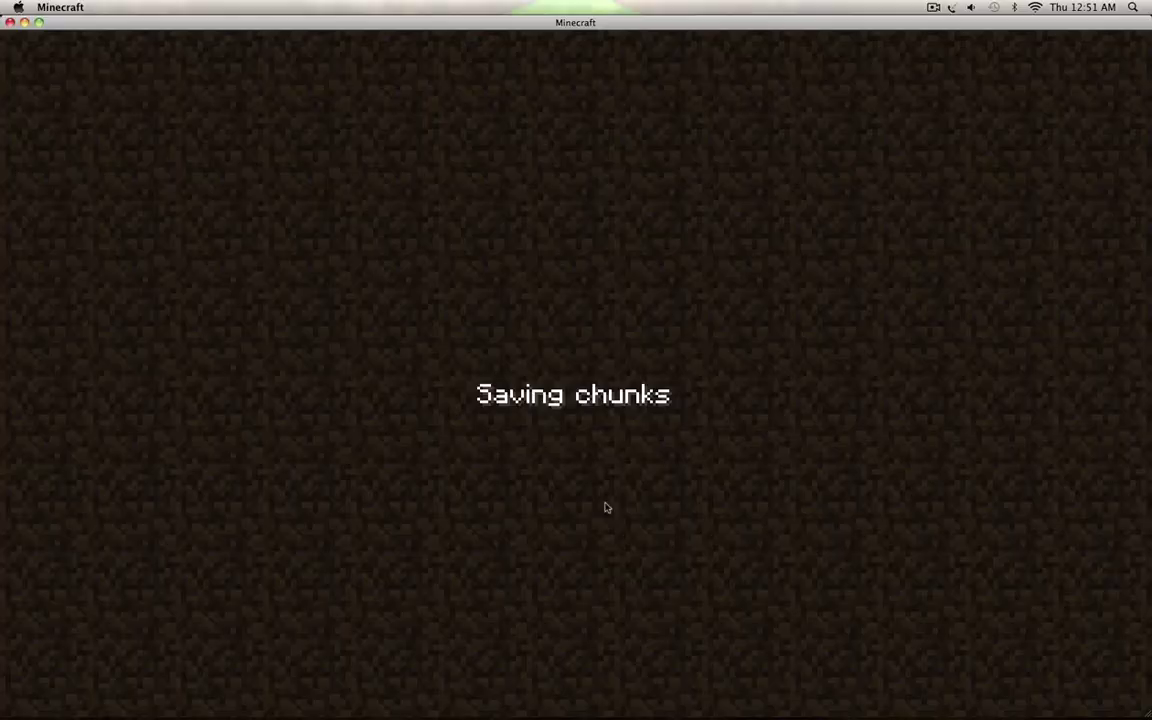